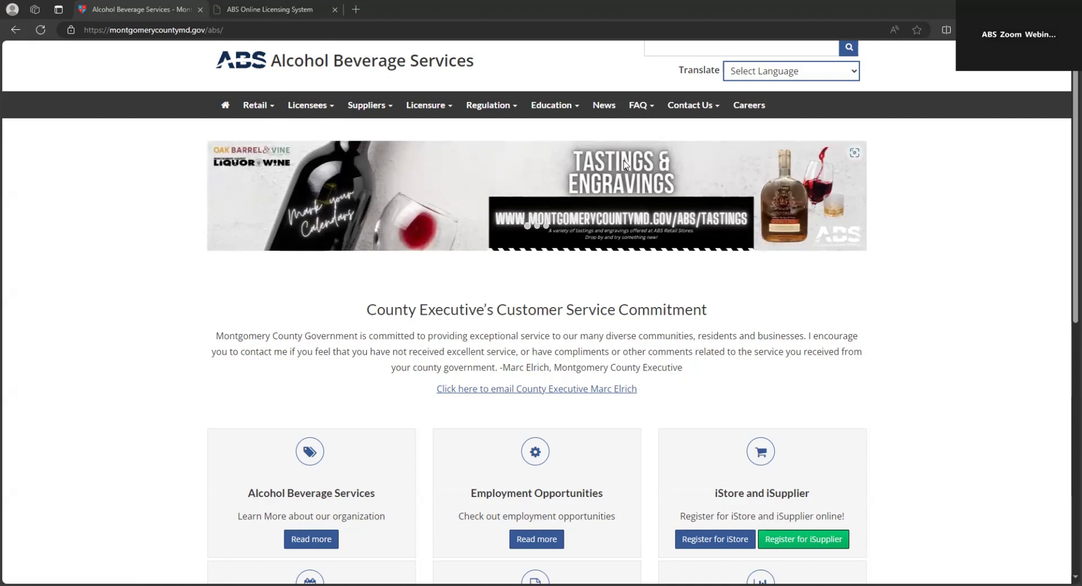
# Step: Go through License Information & Renewal to Online License Renewal and start a new account
pyautogui.click(431, 111)
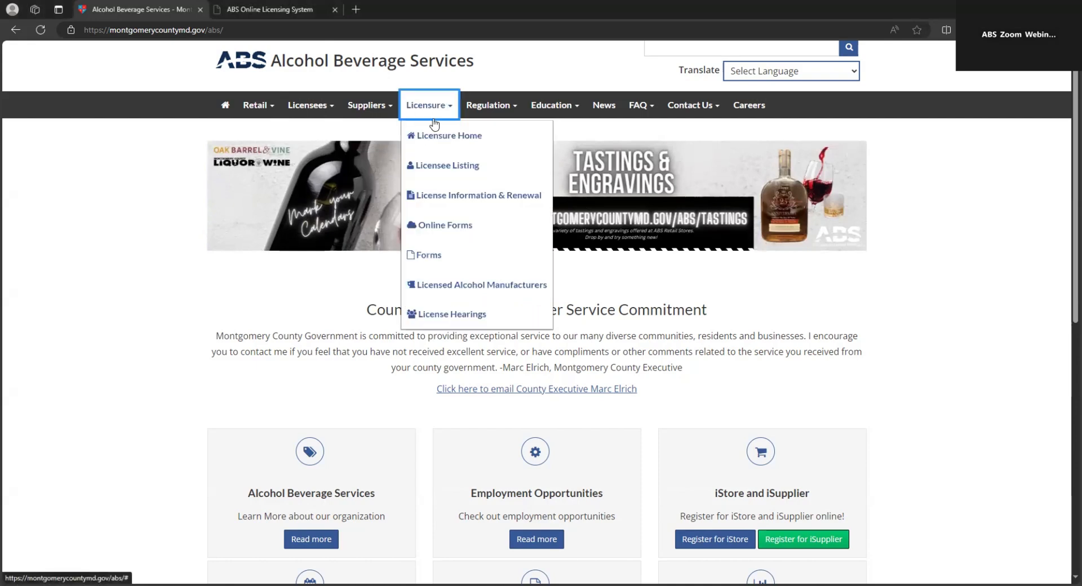
pyautogui.click(486, 202)
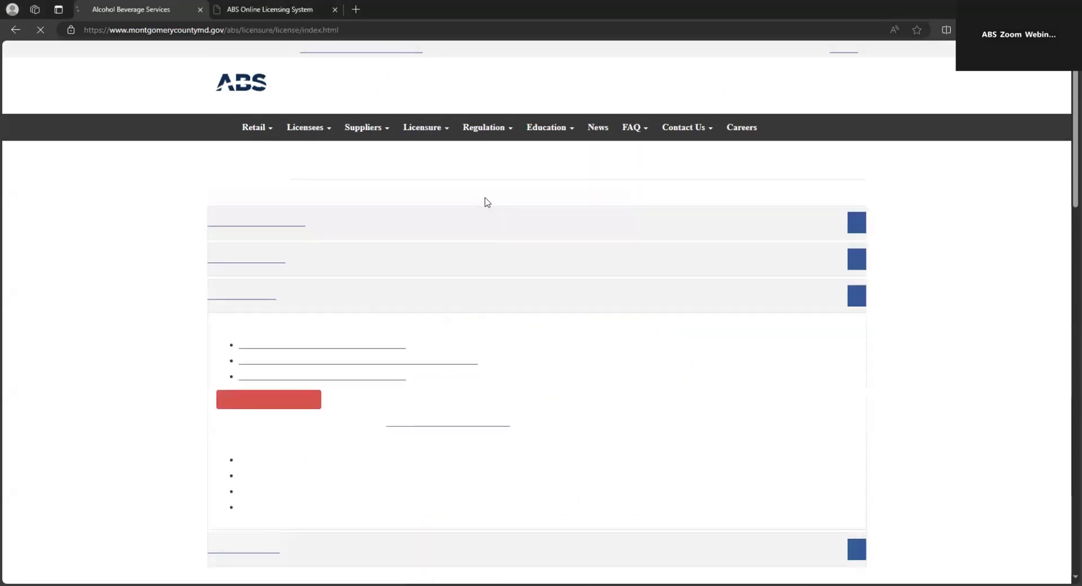
pyautogui.click(289, 401)
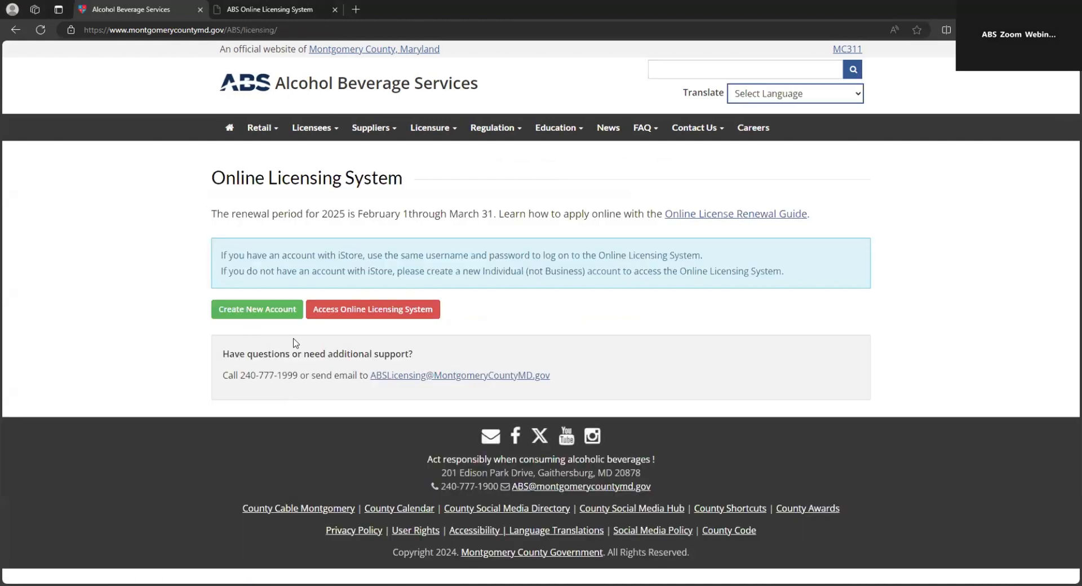
pyautogui.click(259, 316)
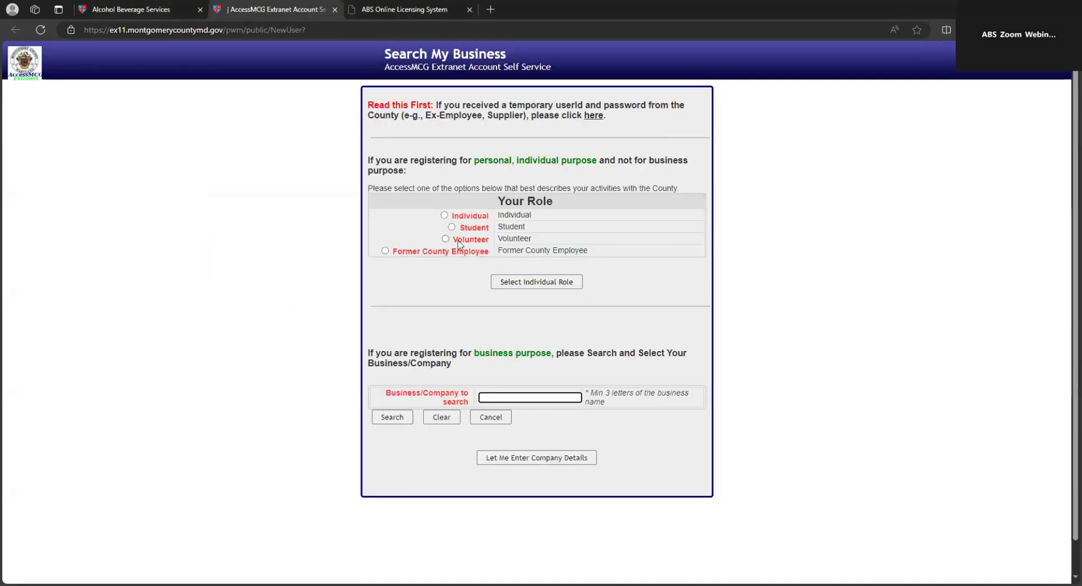
# Step: Choose the Individual role, then close the AccessMCG tab and dismiss the survey popup
pyautogui.click(444, 216)
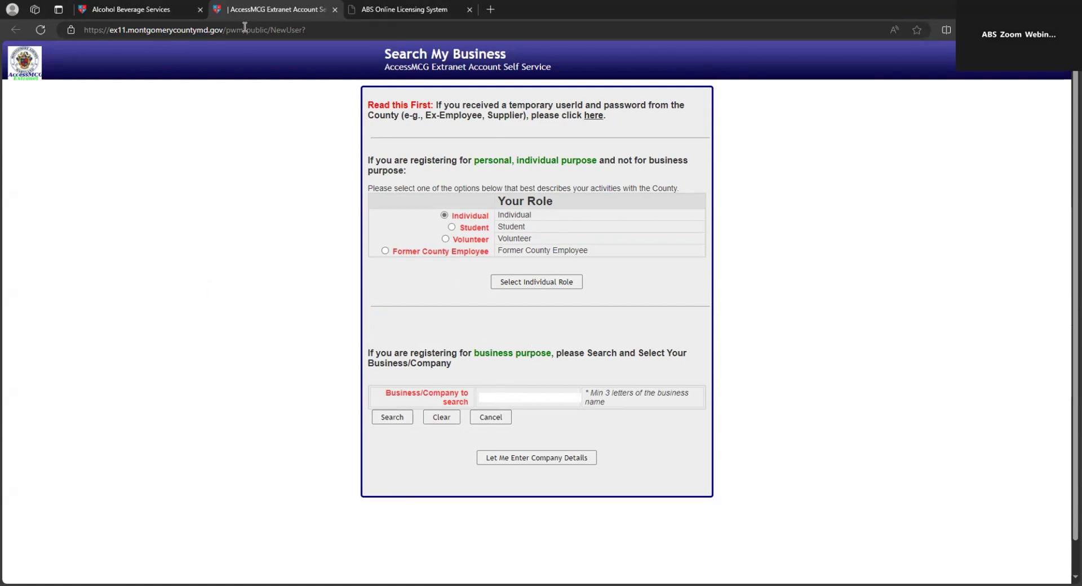
pyautogui.click(337, 10)
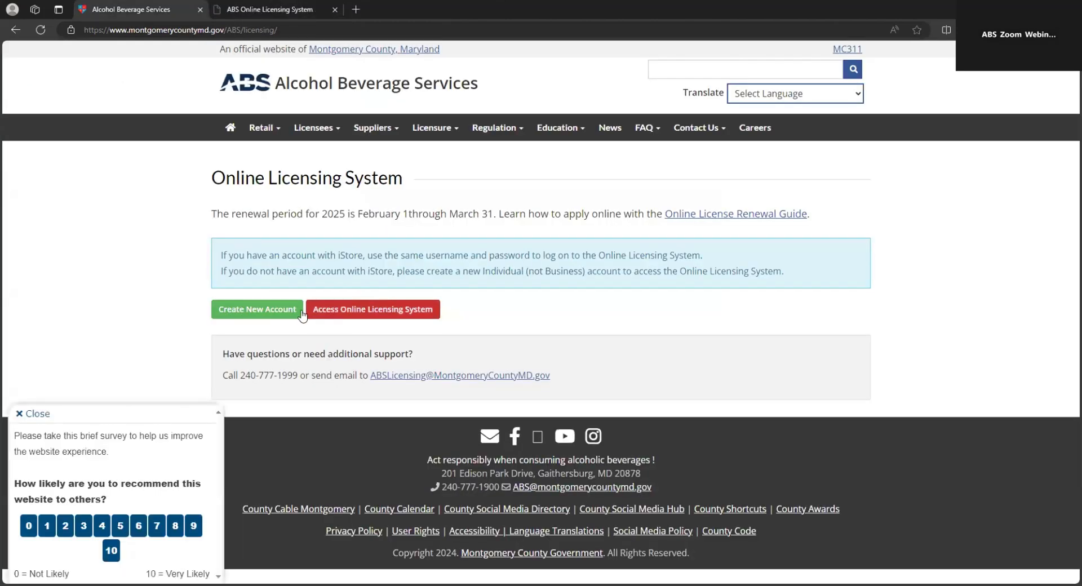
pyautogui.click(35, 415)
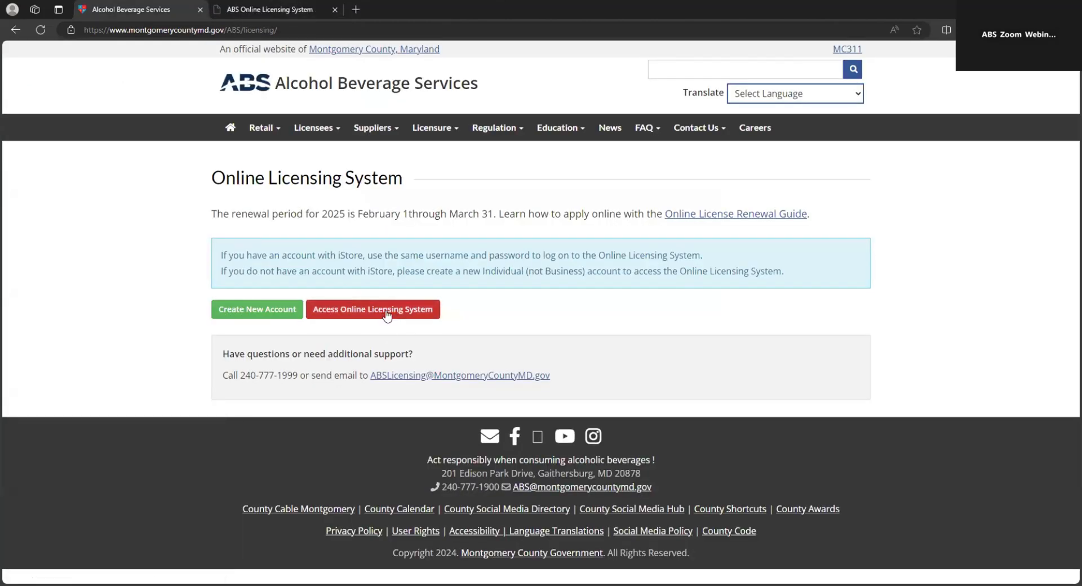
# Step: Open Access Online Licensing System and log in with the autofilled credentials
pyautogui.click(386, 313)
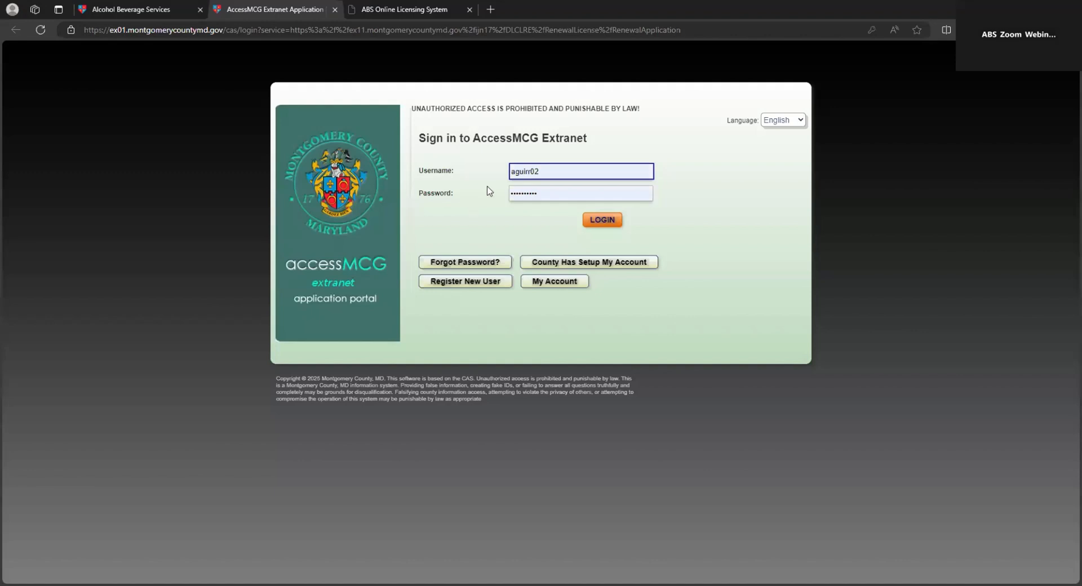
pyautogui.click(334, 16)
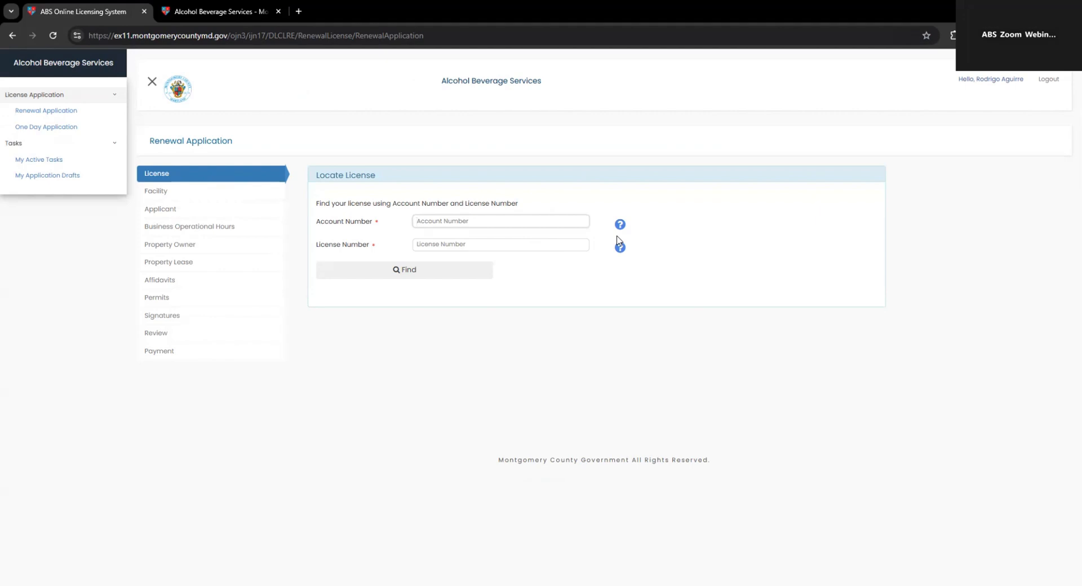
# Step: Check the help dialogs showing where the account and license numbers are found
pyautogui.click(620, 224)
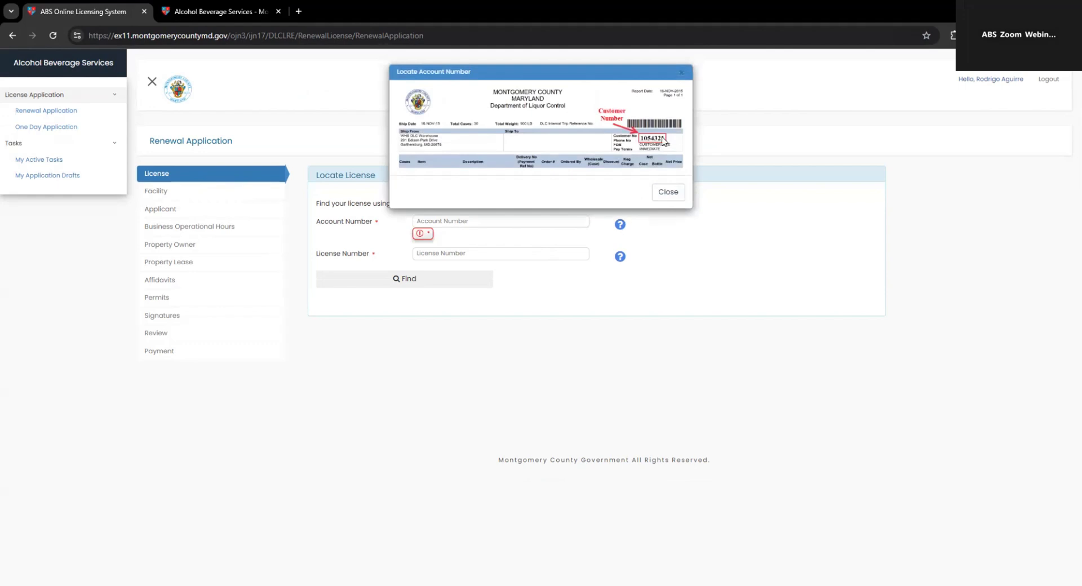
pyautogui.click(668, 192)
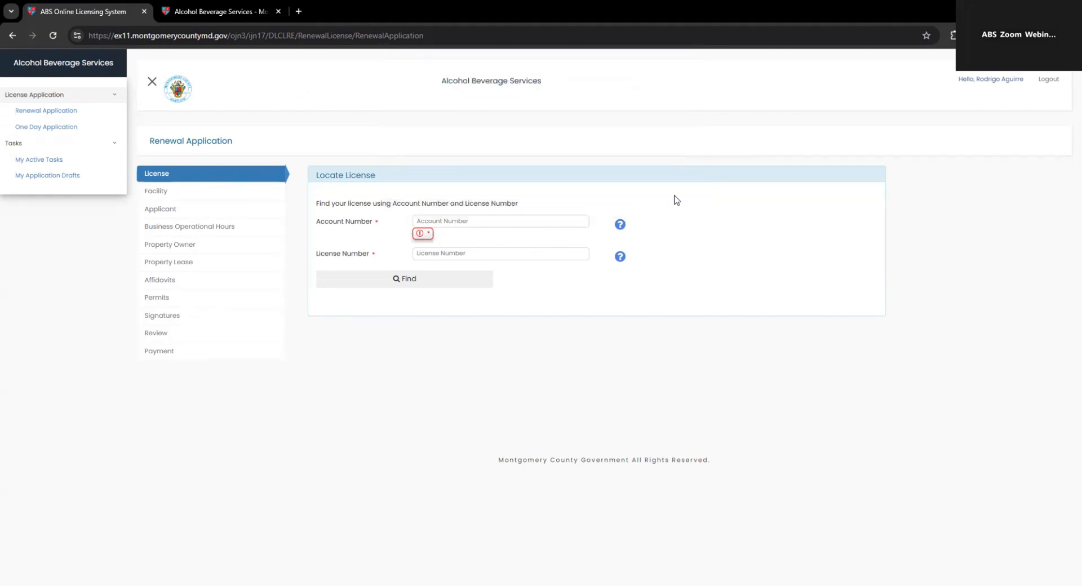
pyautogui.click(621, 257)
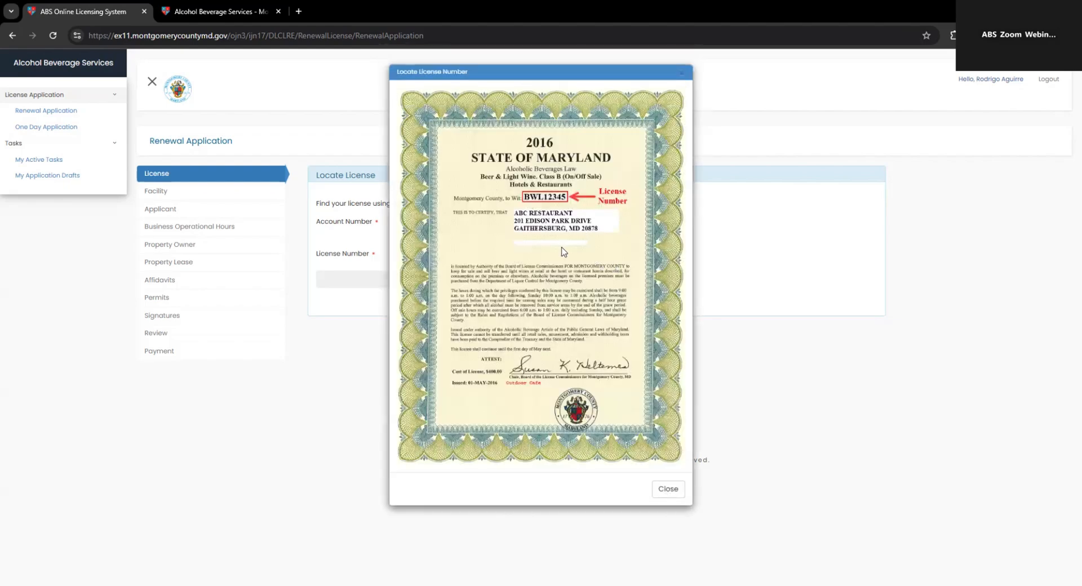
pyautogui.click(668, 489)
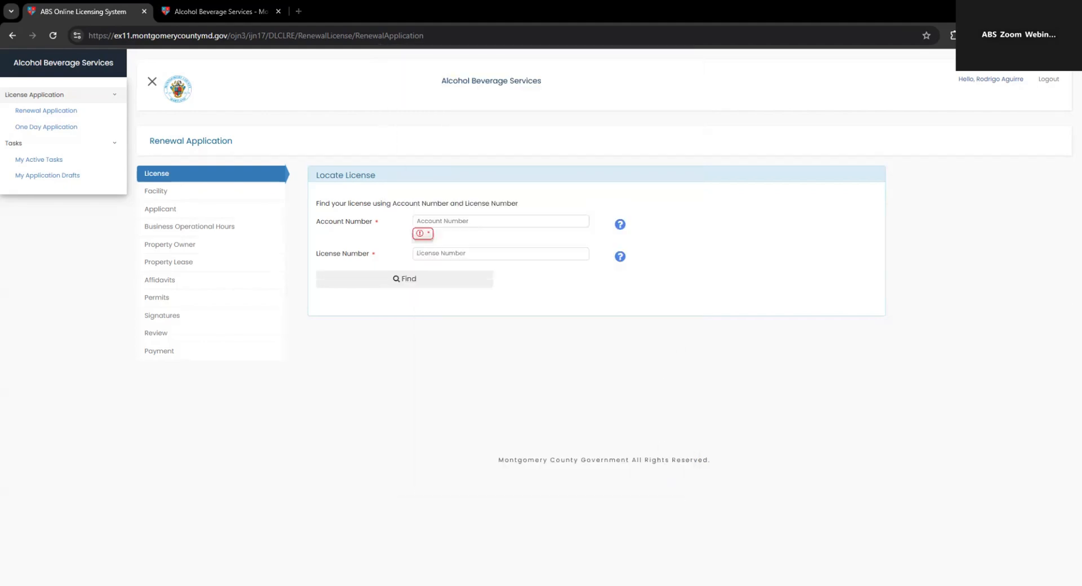
# Step: Paste the account number and license number, then find the matching license
pyautogui.click(470, 221)
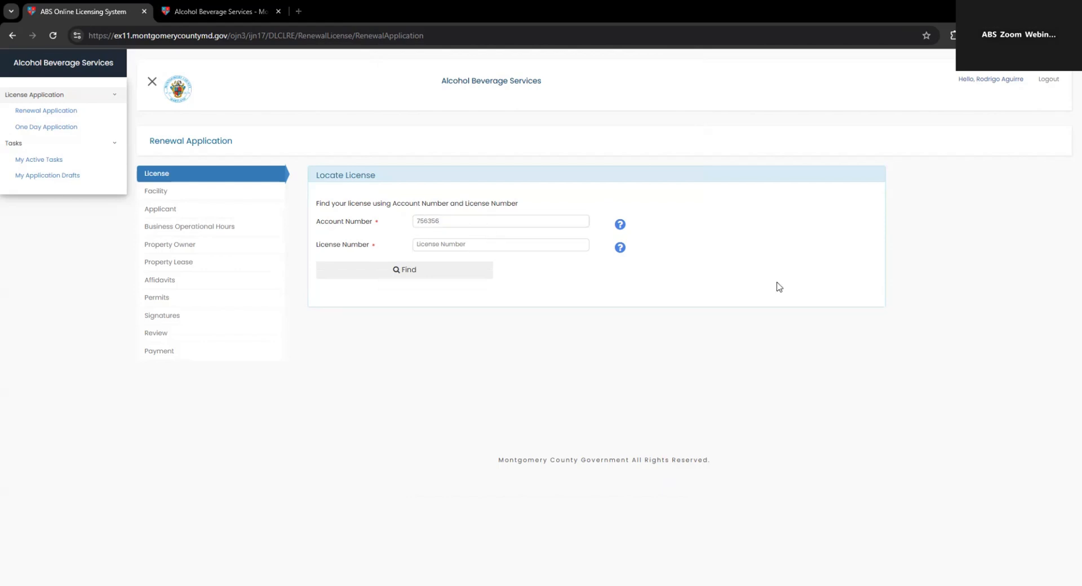
pyautogui.click(491, 248)
pyautogui.hotkey('ctrl', 'v')
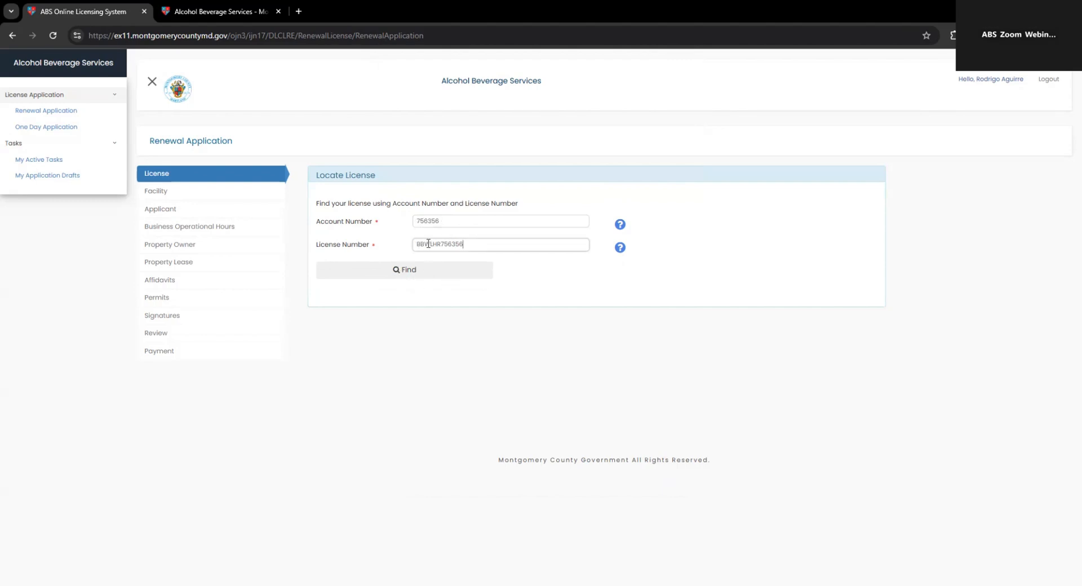
pyautogui.click(410, 275)
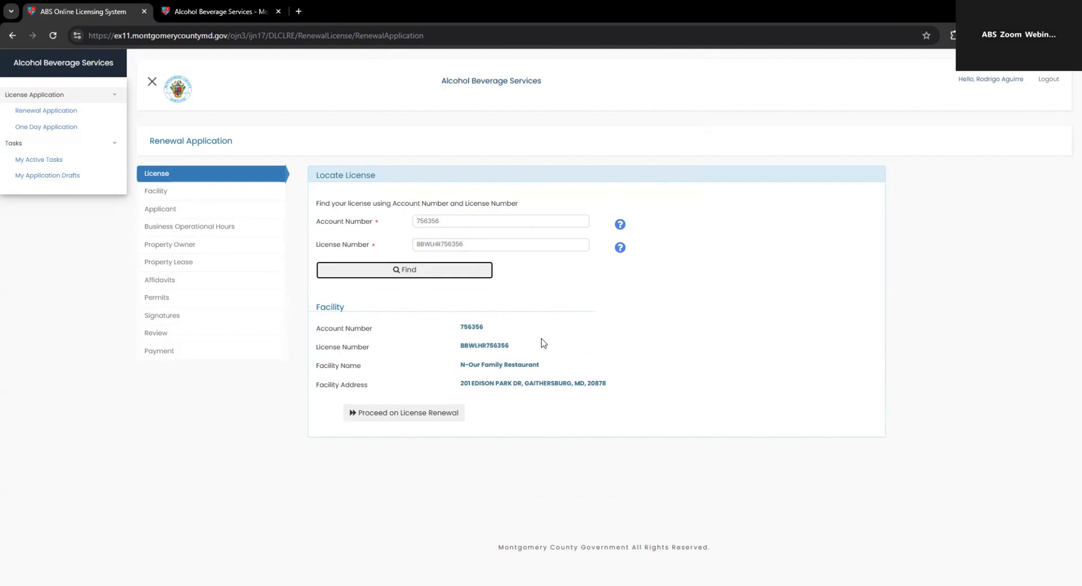
# Step: Proceed with renewing N-Our Family Restaurant's license and continue to Facility Details
pyautogui.click(398, 416)
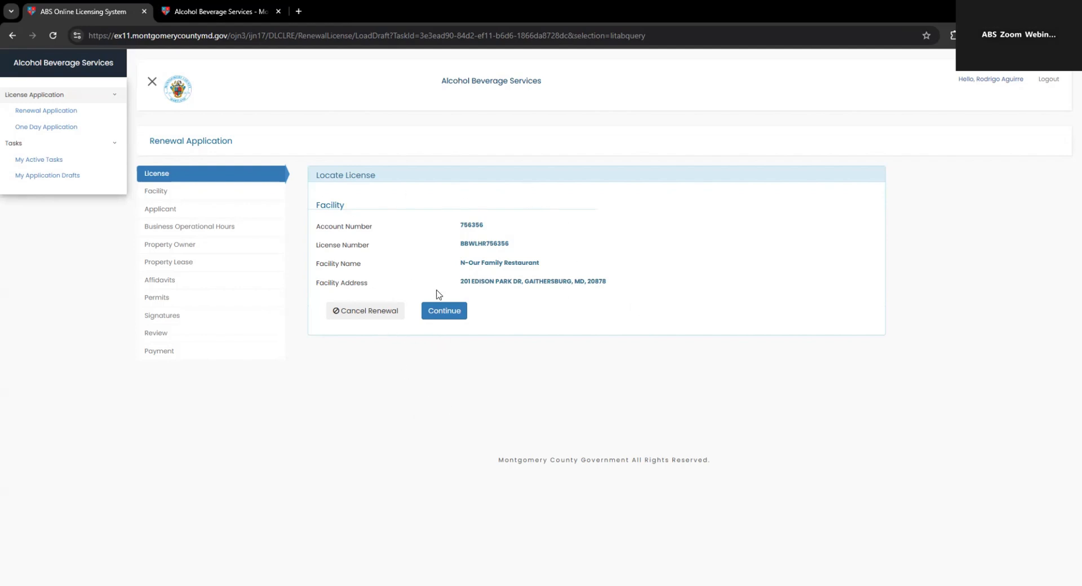
pyautogui.click(450, 314)
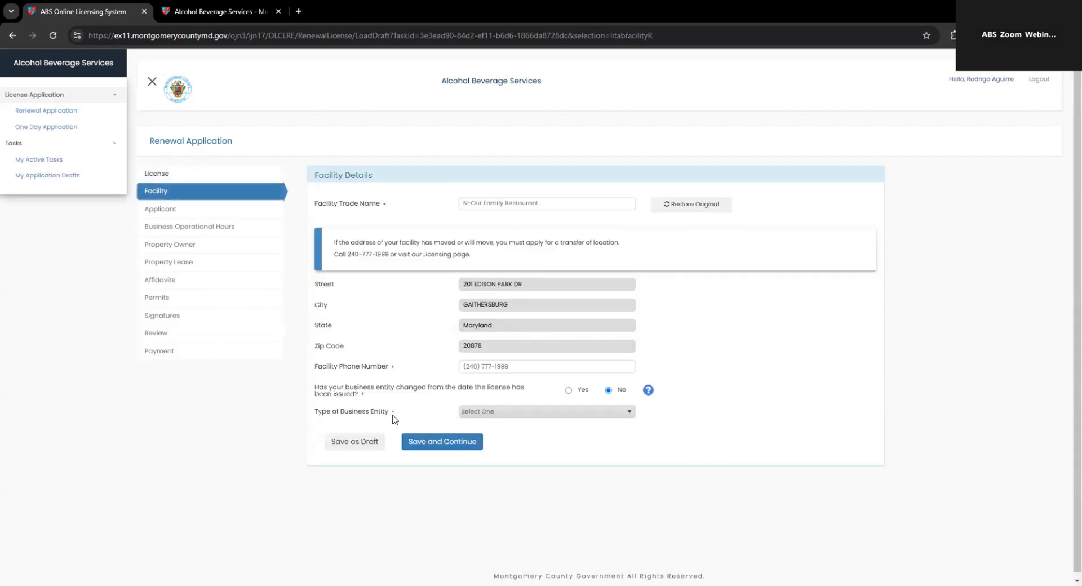
# Step: Answer No to entity change and set the business entity type to Corporation
pyautogui.click(361, 445)
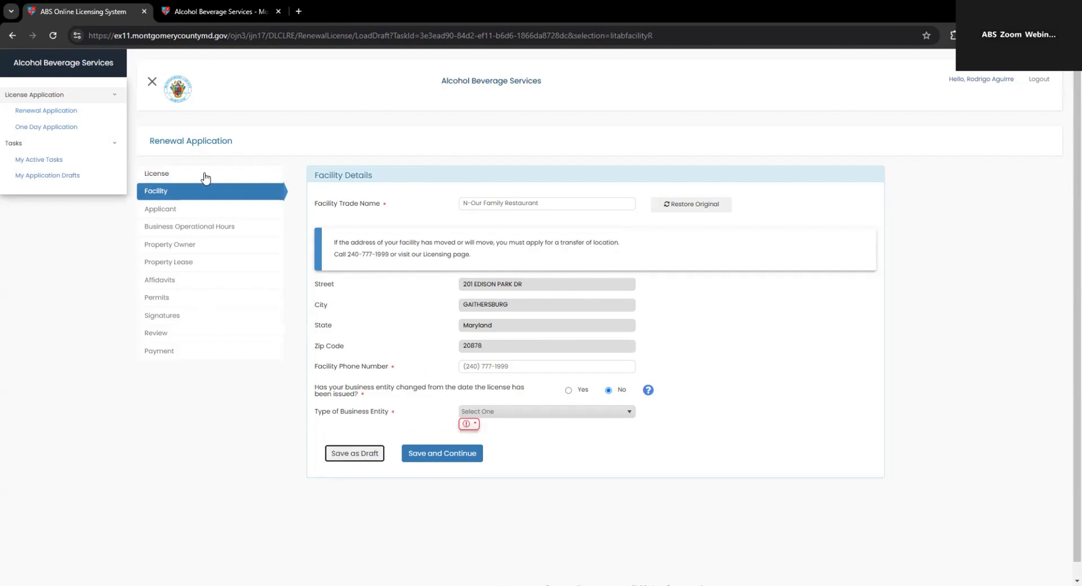
pyautogui.click(60, 182)
pyautogui.click(547, 418)
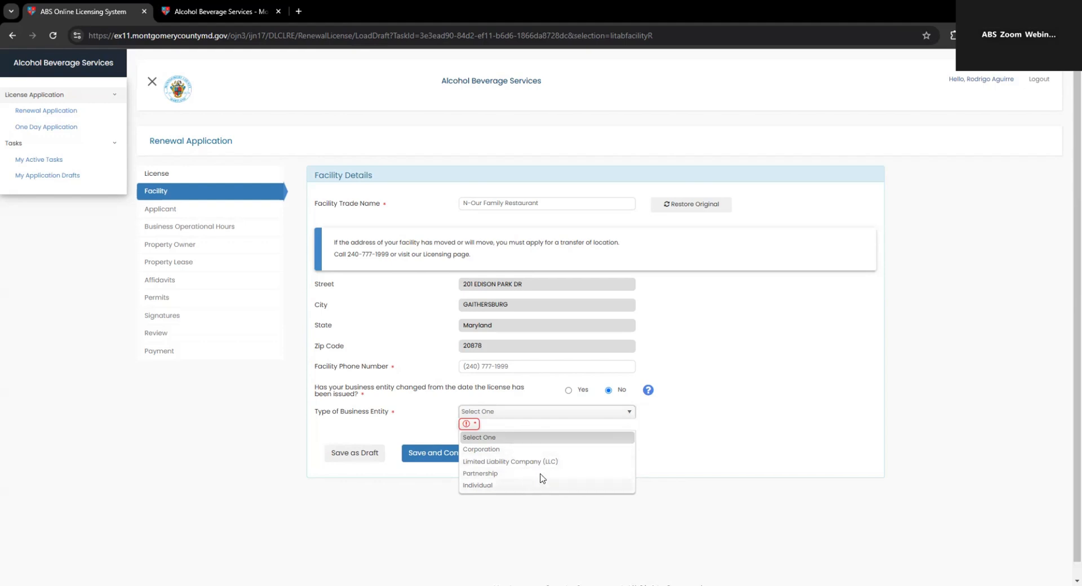
pyautogui.click(746, 443)
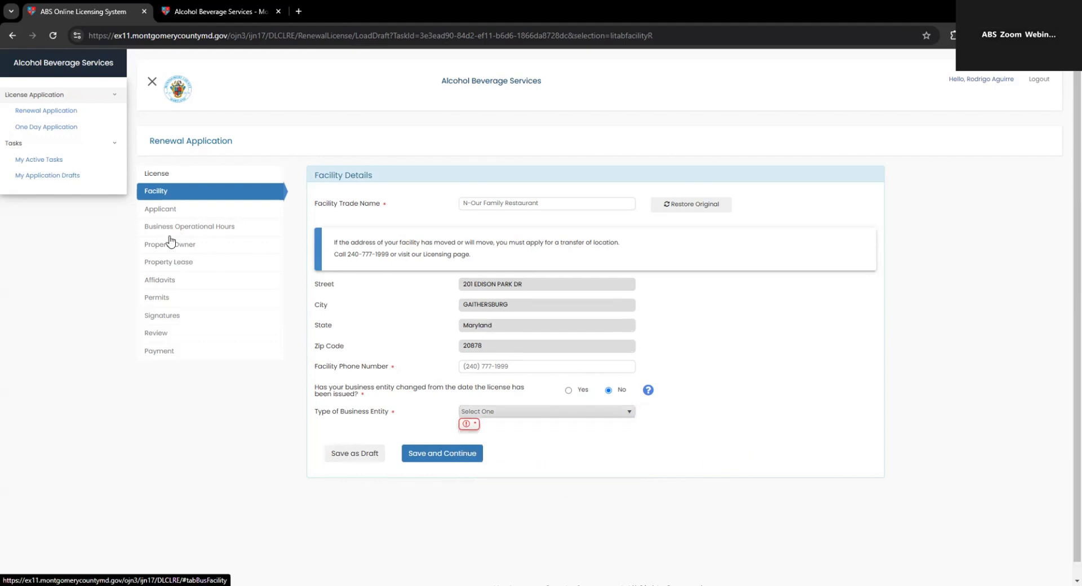
pyautogui.click(516, 414)
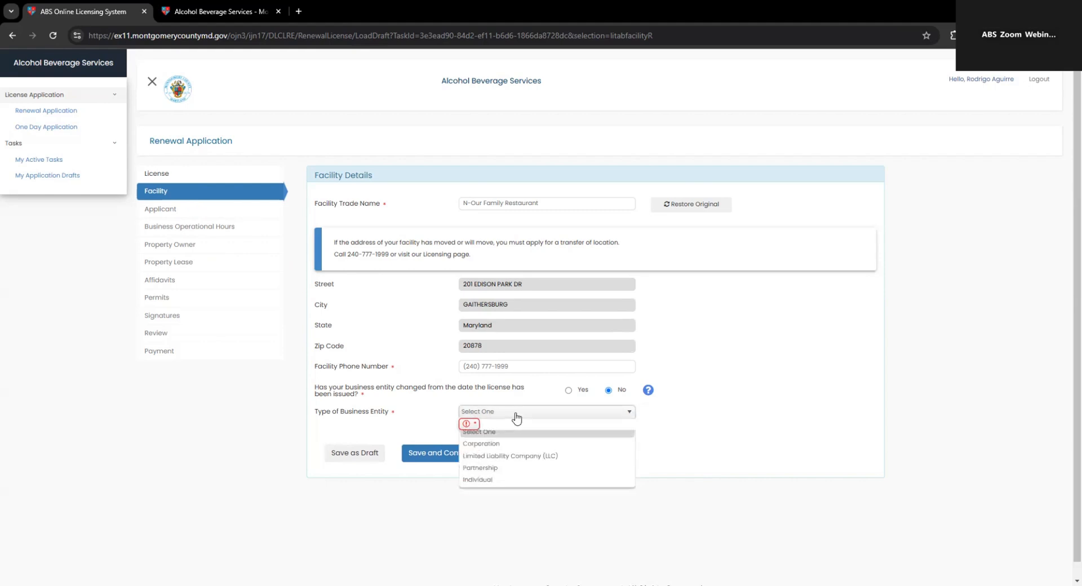
pyautogui.click(483, 450)
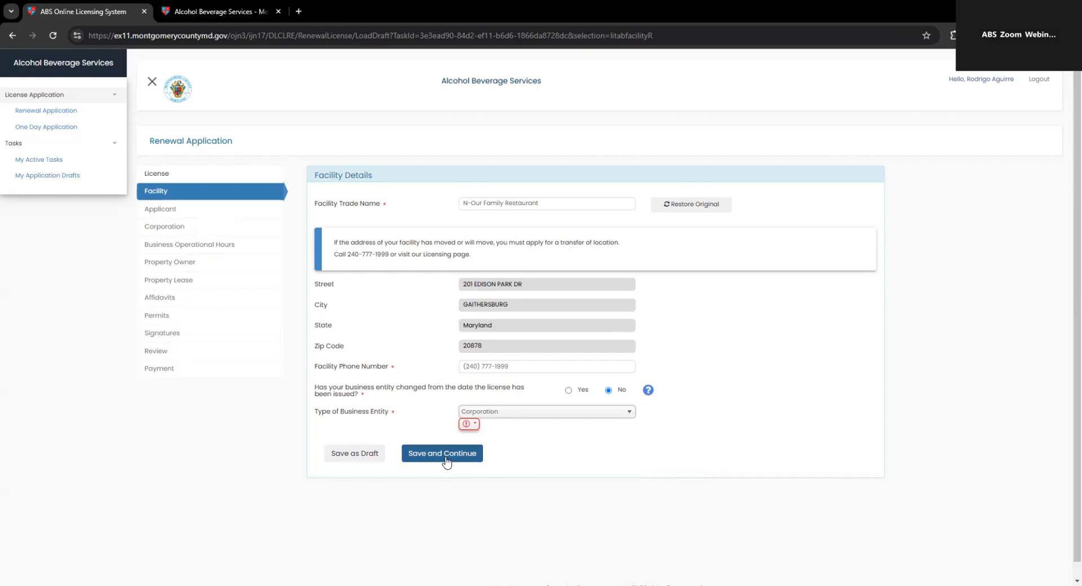
# Step: Keep Corporation as the entity type and save the facility details
pyautogui.click(500, 417)
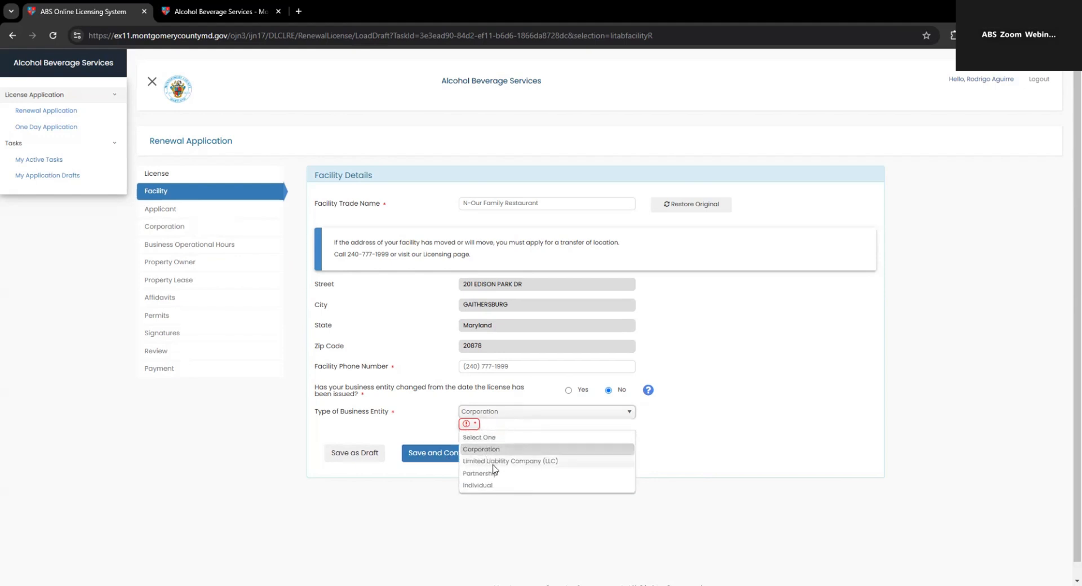
pyautogui.click(423, 429)
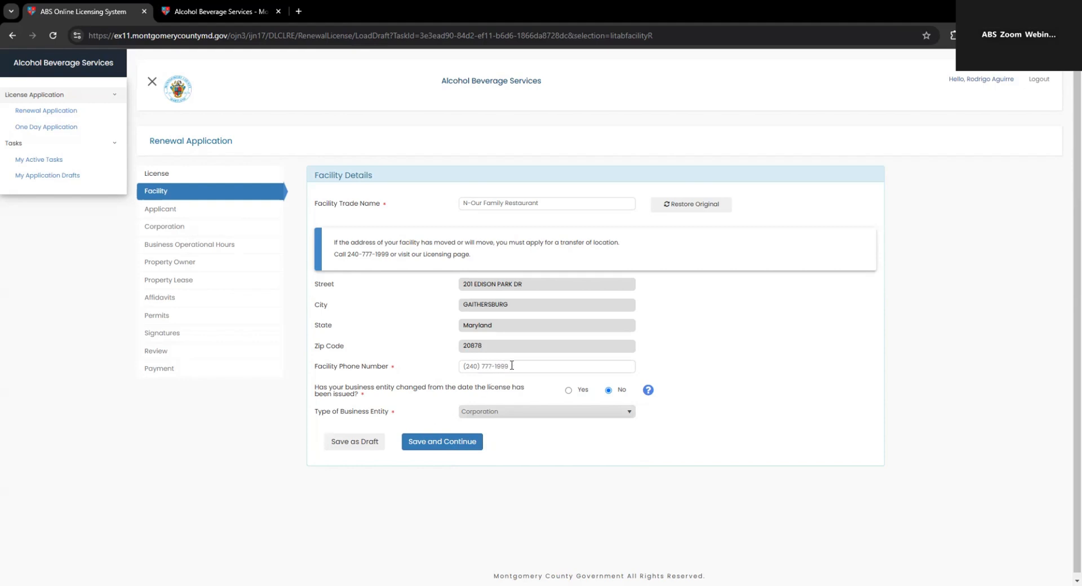
pyautogui.click(463, 444)
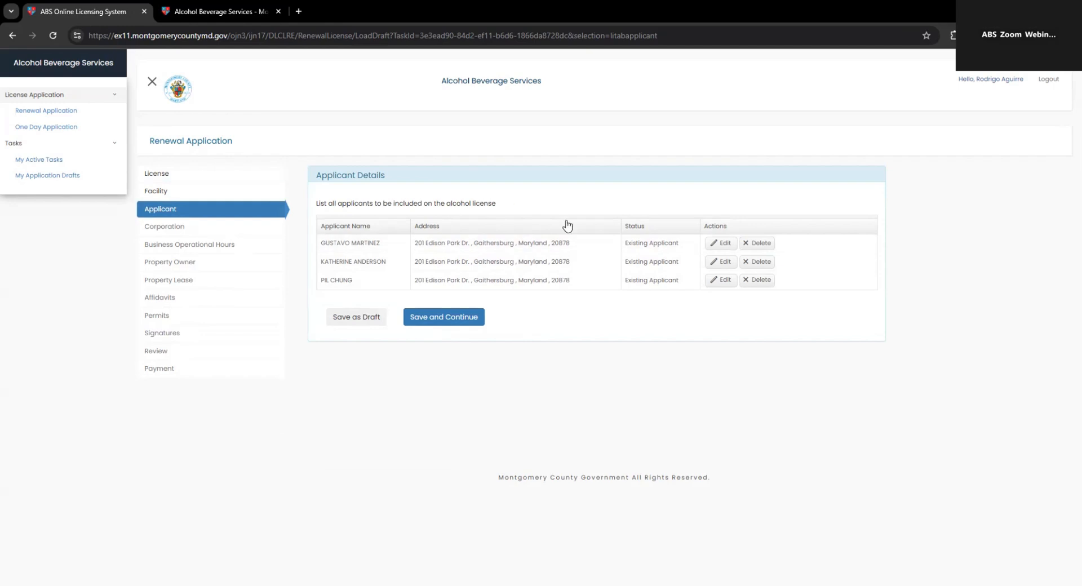
# Step: Edit the first applicant, set their corporate officer title to Secretary, and update
pyautogui.click(724, 244)
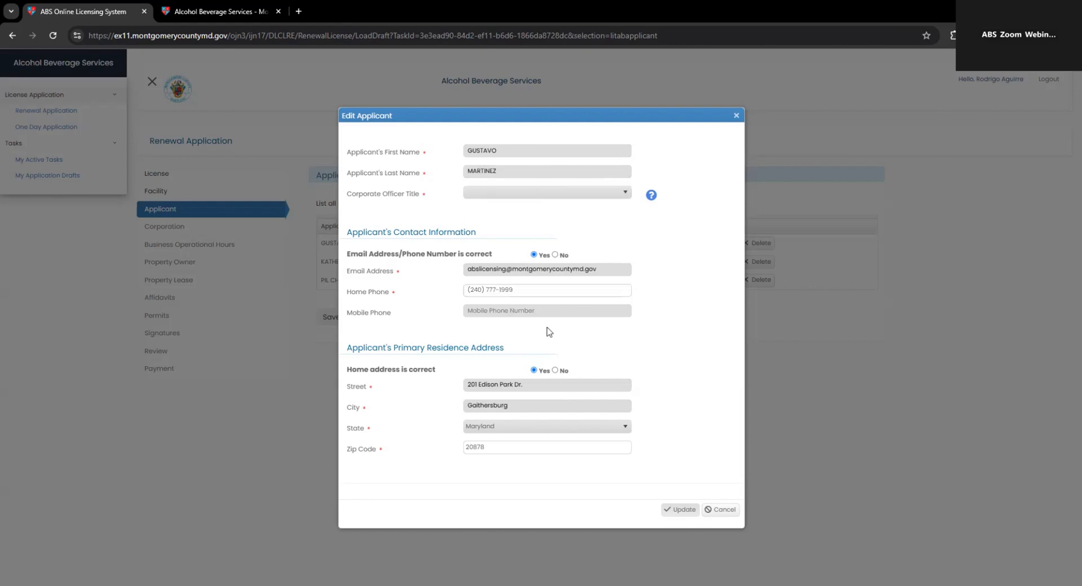
pyautogui.click(677, 510)
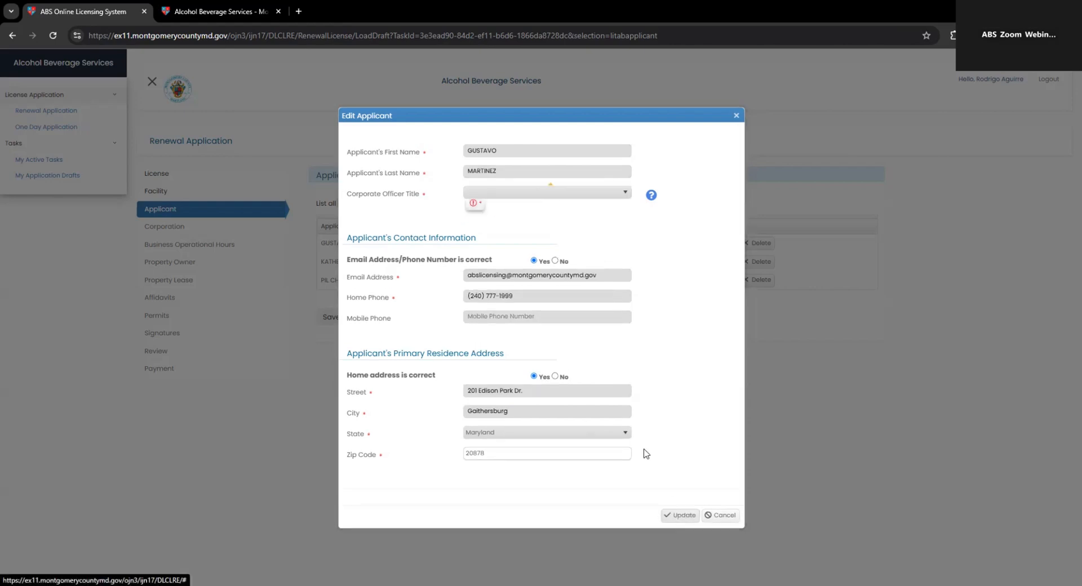
pyautogui.click(546, 195)
pyautogui.click(507, 252)
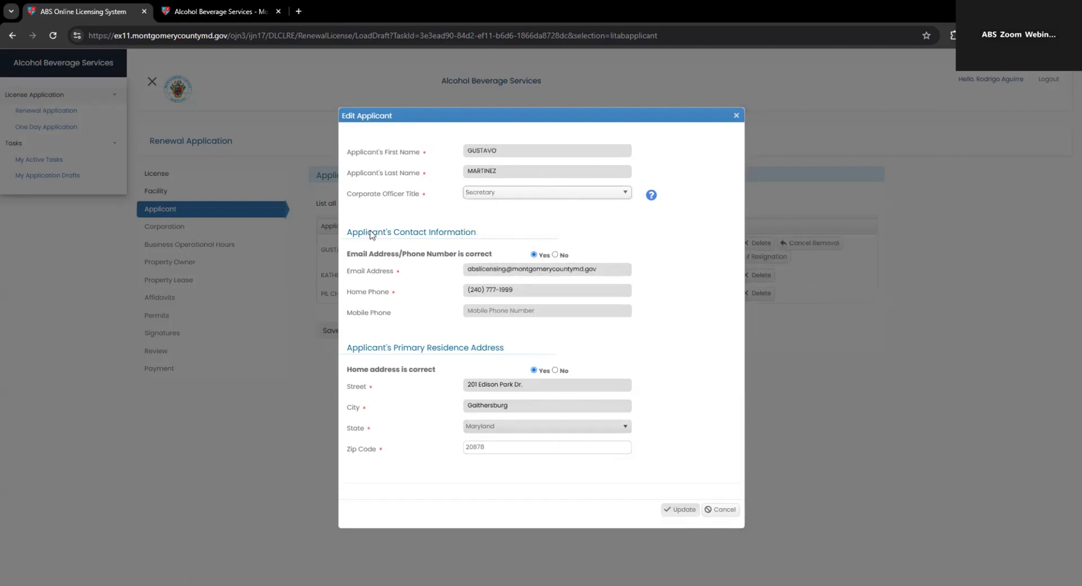
pyautogui.click(679, 509)
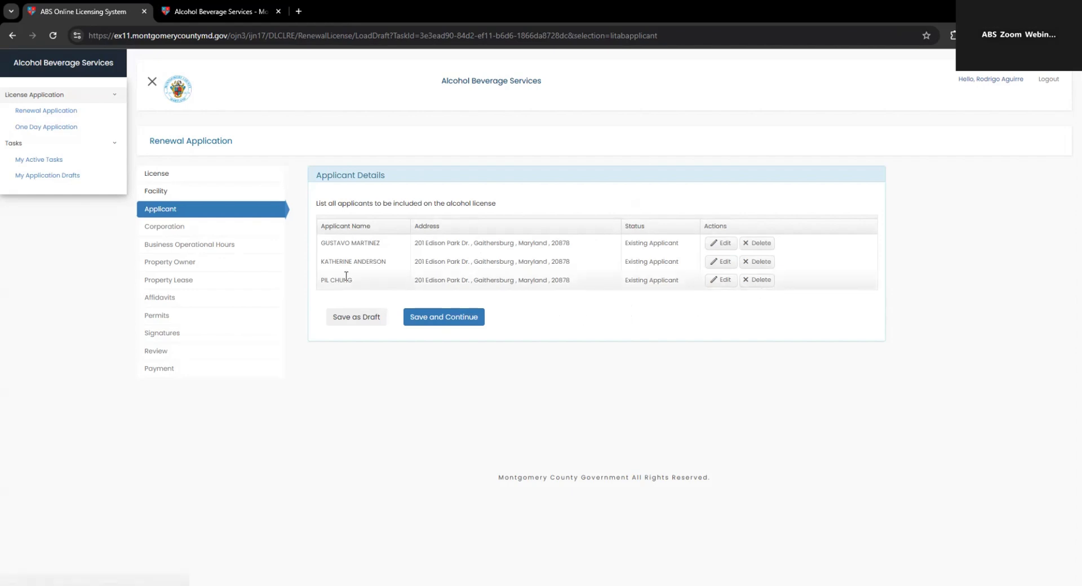
# Step: Remove the third applicant, attaching a resignation letter and corporation minutes
pyautogui.click(755, 281)
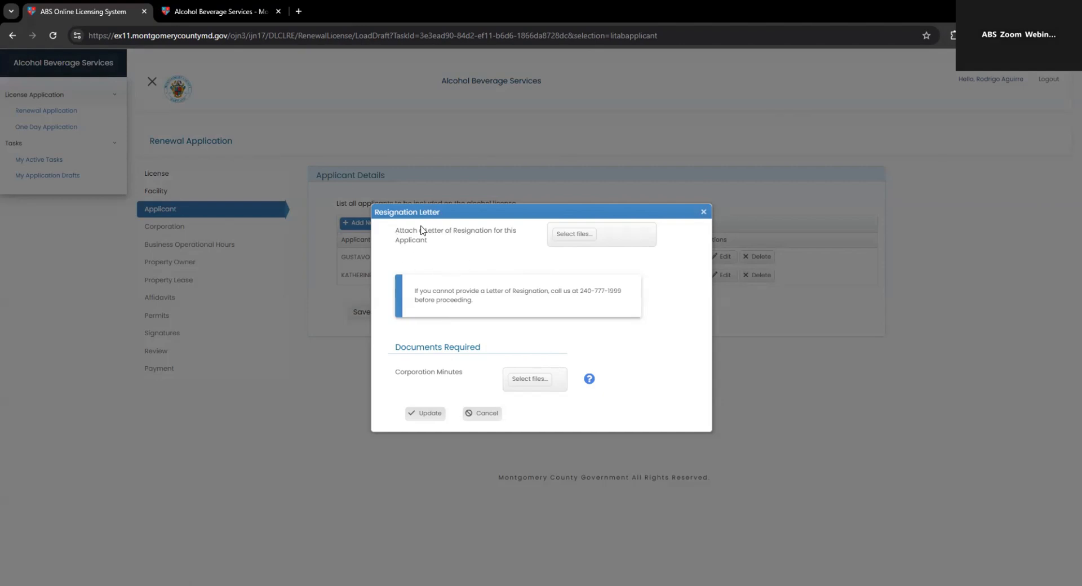
pyautogui.click(570, 239)
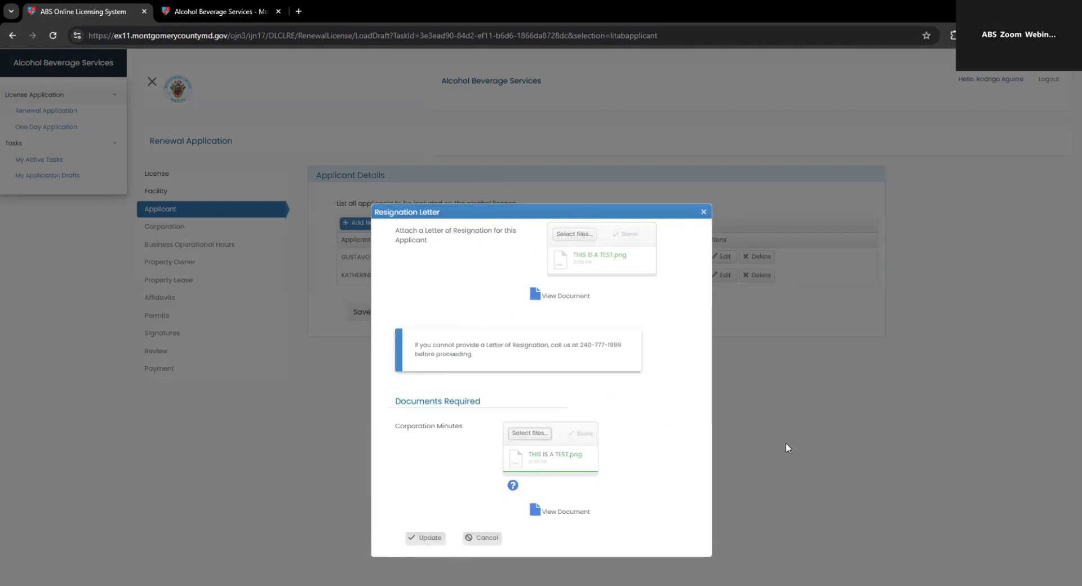
pyautogui.click(426, 541)
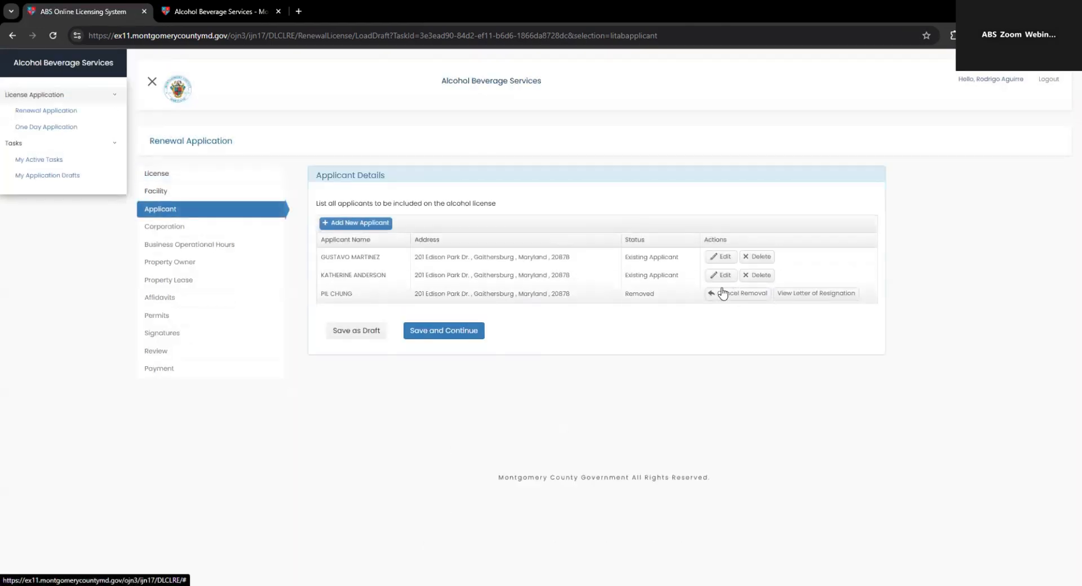
# Step: Open a blank Add Applicant form and look over its required fields
pyautogui.click(360, 224)
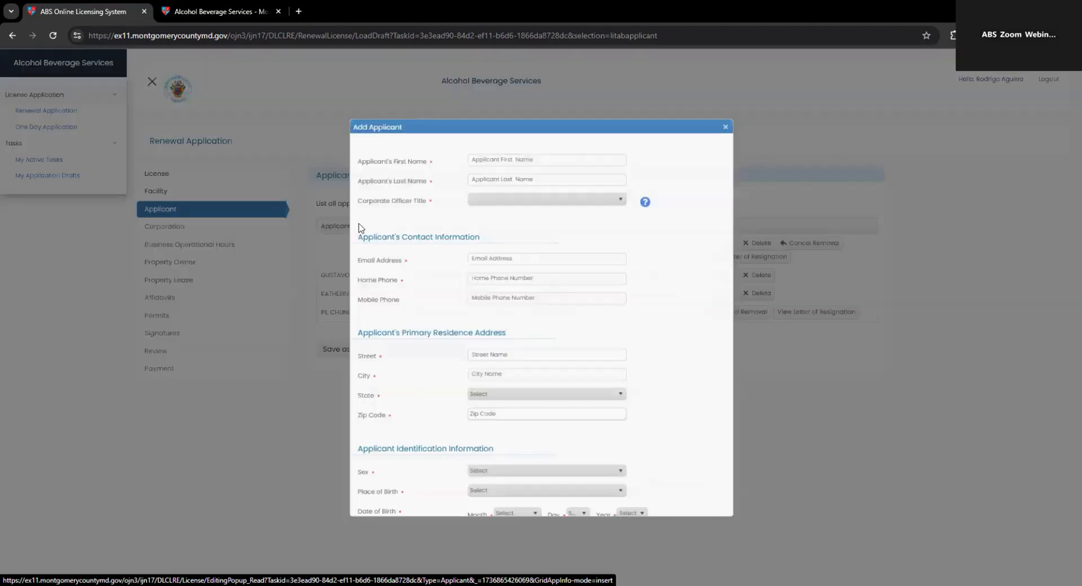
pyautogui.scroll(-2, 474, 310)
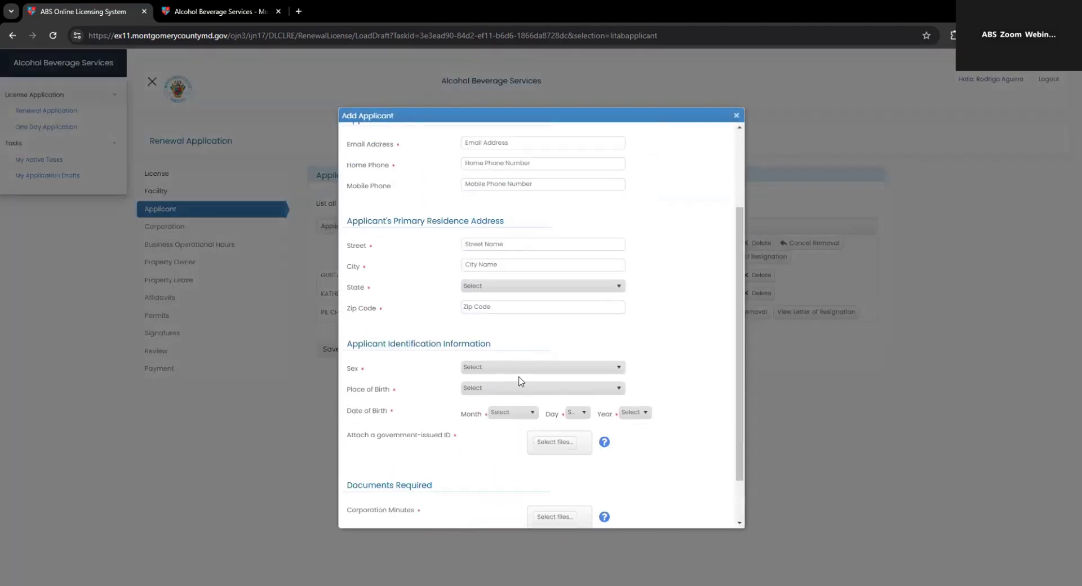
pyautogui.scroll(-1, 555, 356)
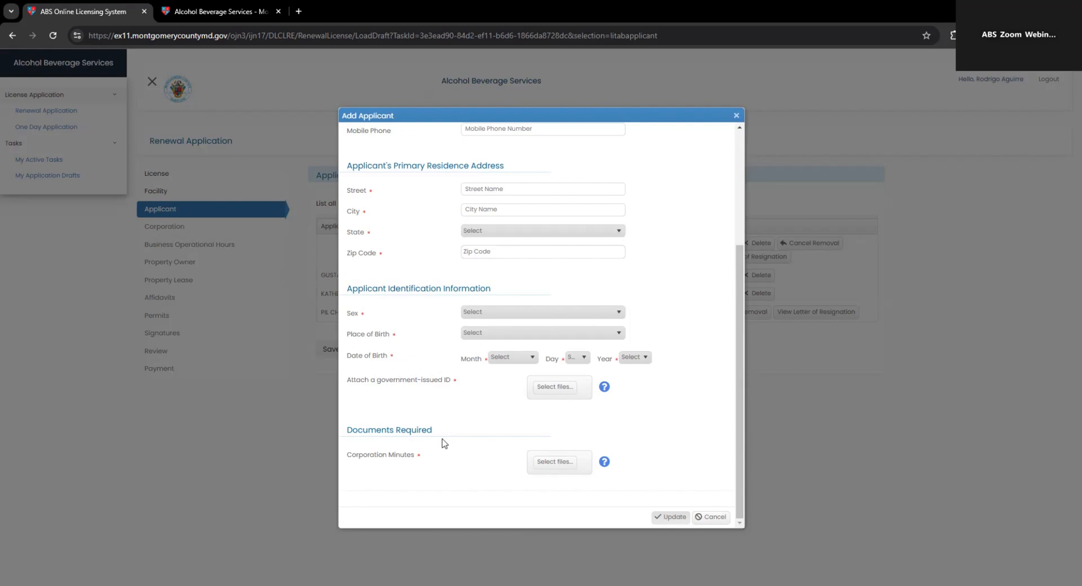
pyautogui.scroll(3, 442, 383)
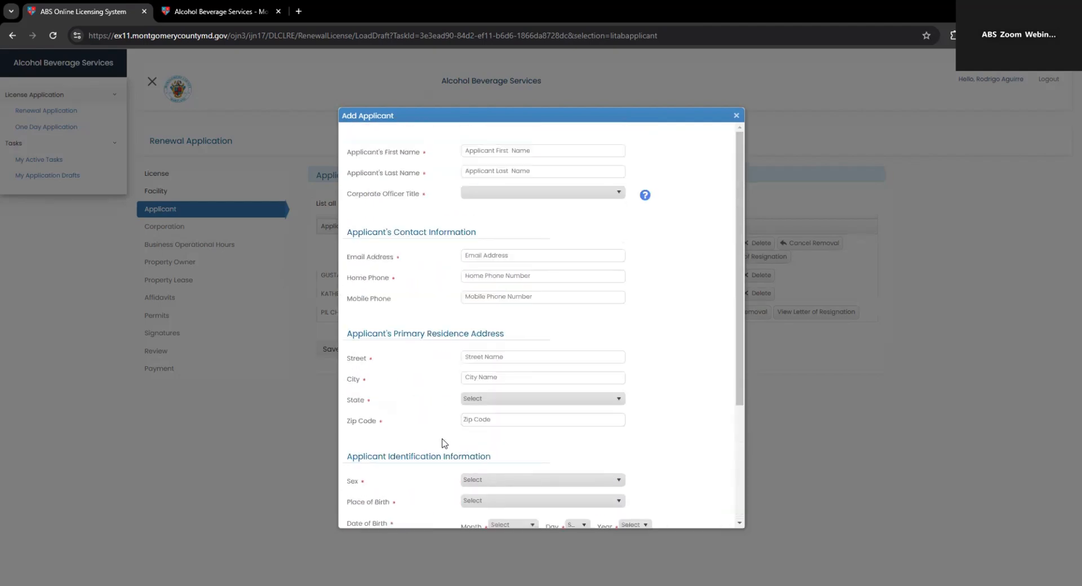
pyautogui.scroll(-3, 463, 449)
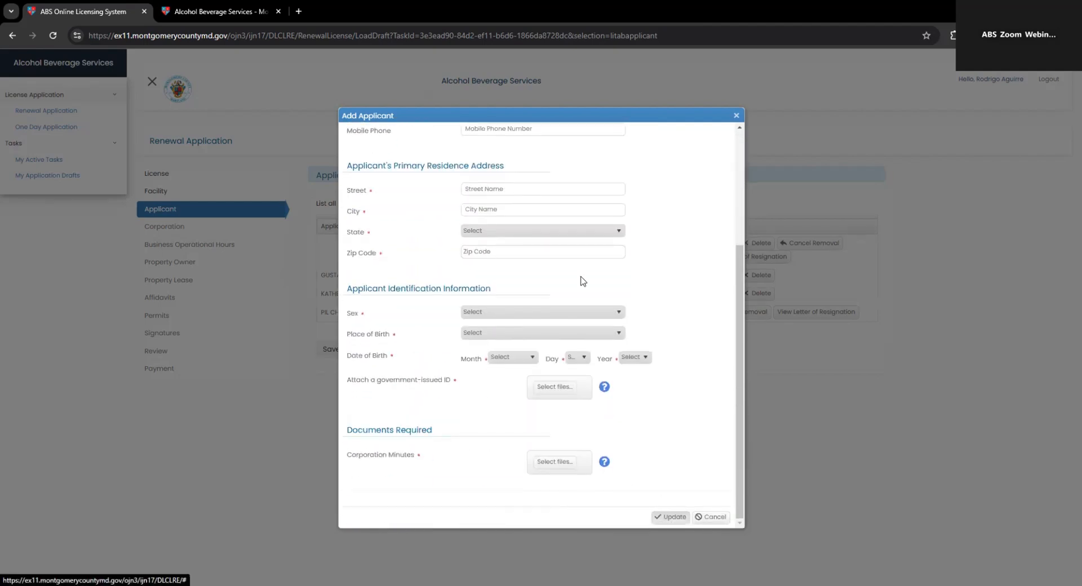
pyautogui.scroll(3, 582, 282)
pyautogui.scroll(-3, 550, 352)
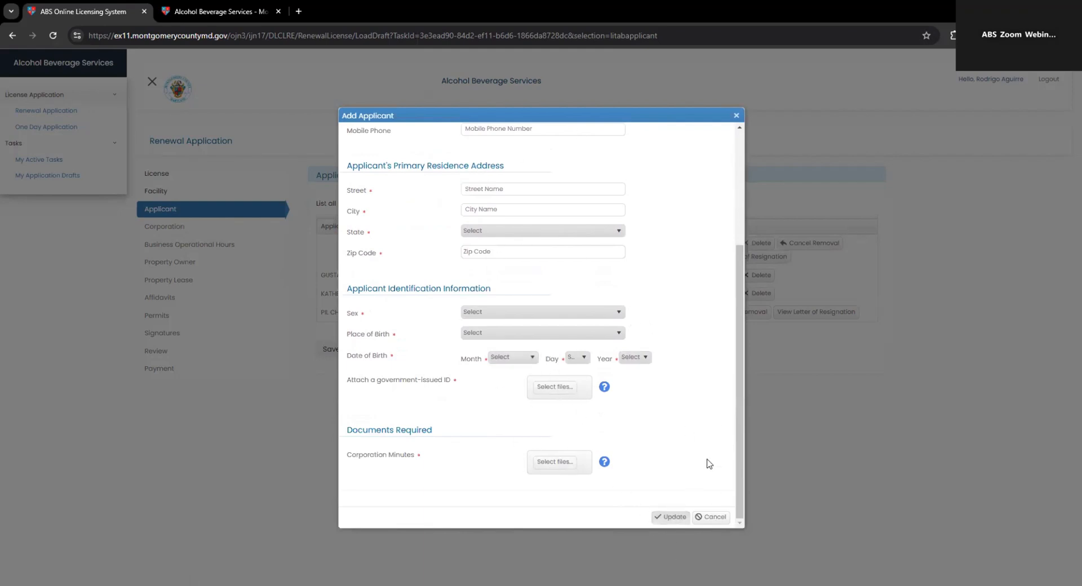
# Step: Discard the new applicant and cancel the third applicant's removal
pyautogui.click(714, 520)
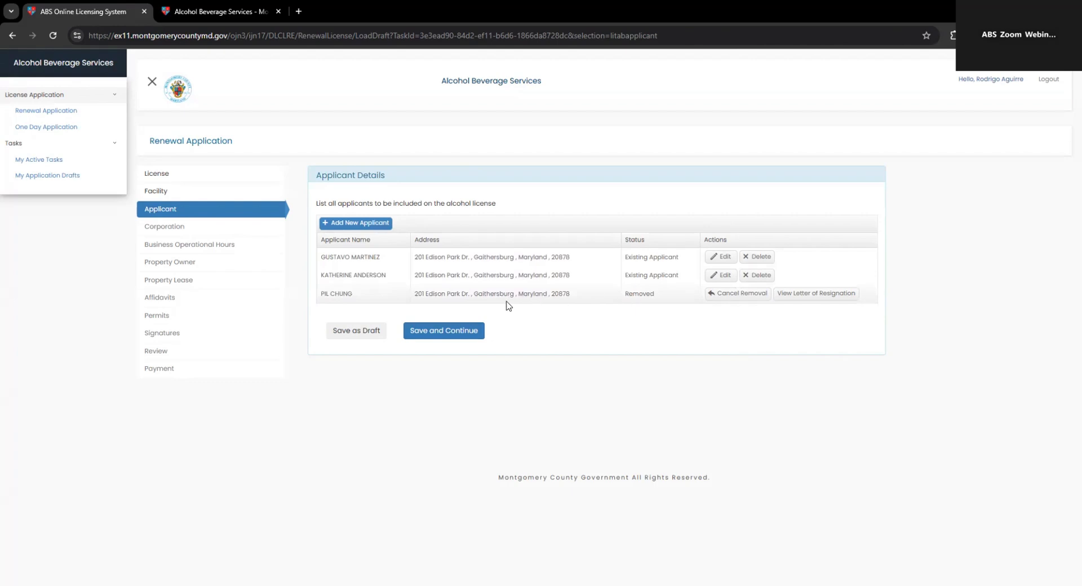
pyautogui.click(738, 296)
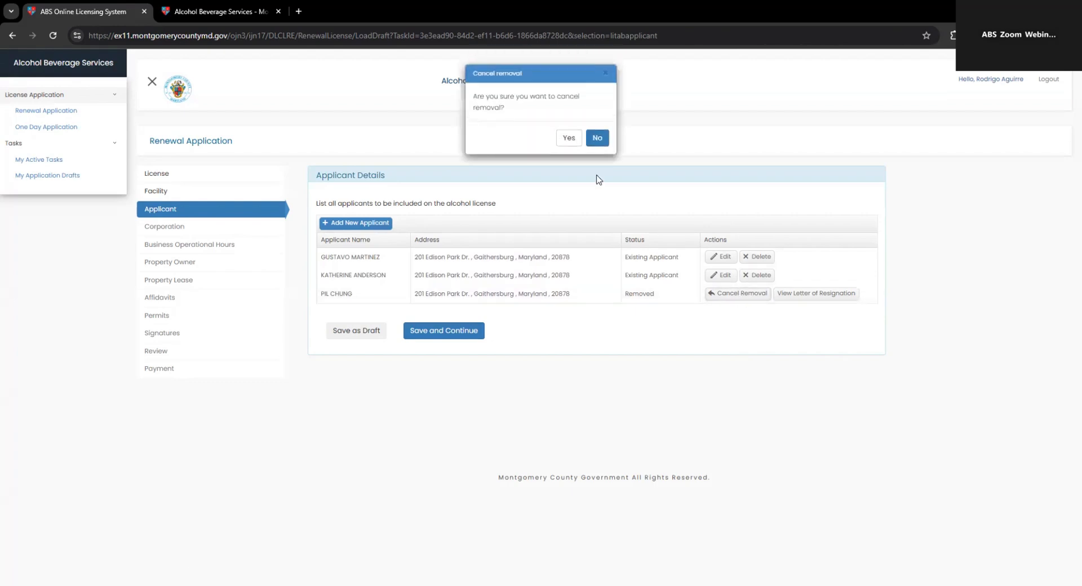
pyautogui.click(573, 145)
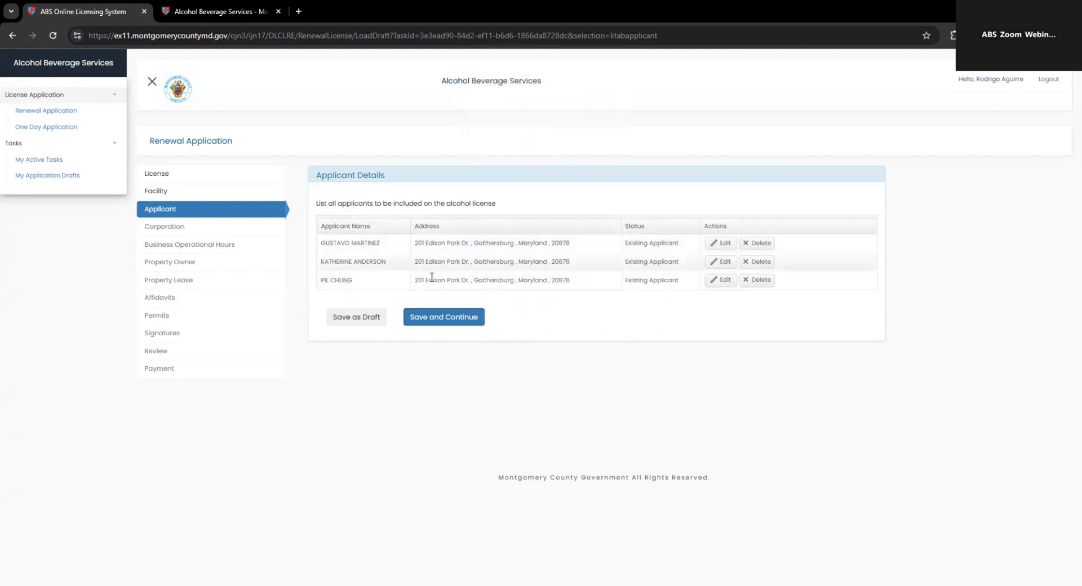
# Step: Set the third applicant's officer title to Treasurer, keeping Maryland, and update
pyautogui.click(719, 279)
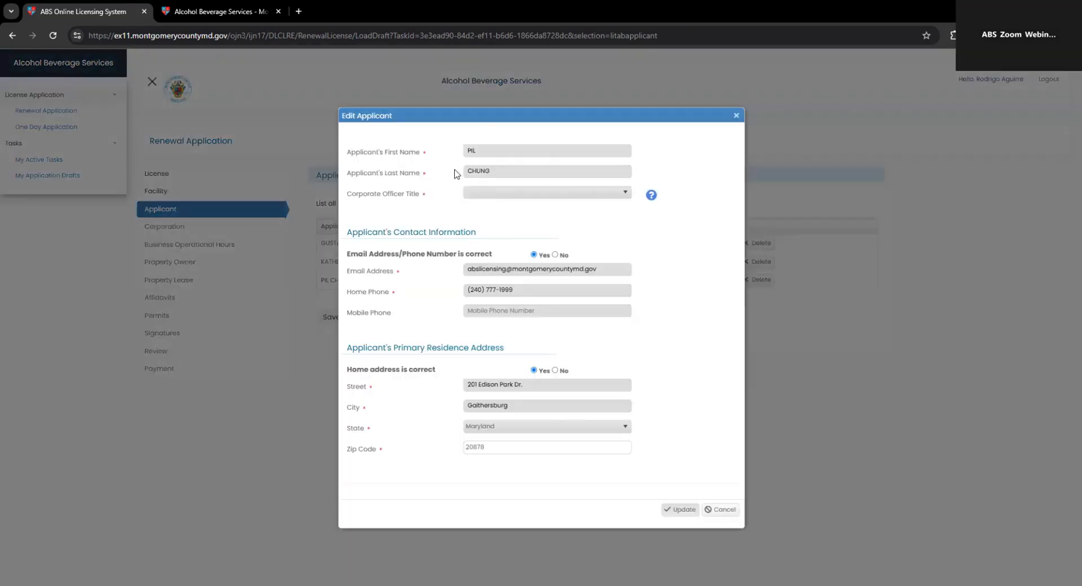
pyautogui.click(511, 193)
pyautogui.click(493, 257)
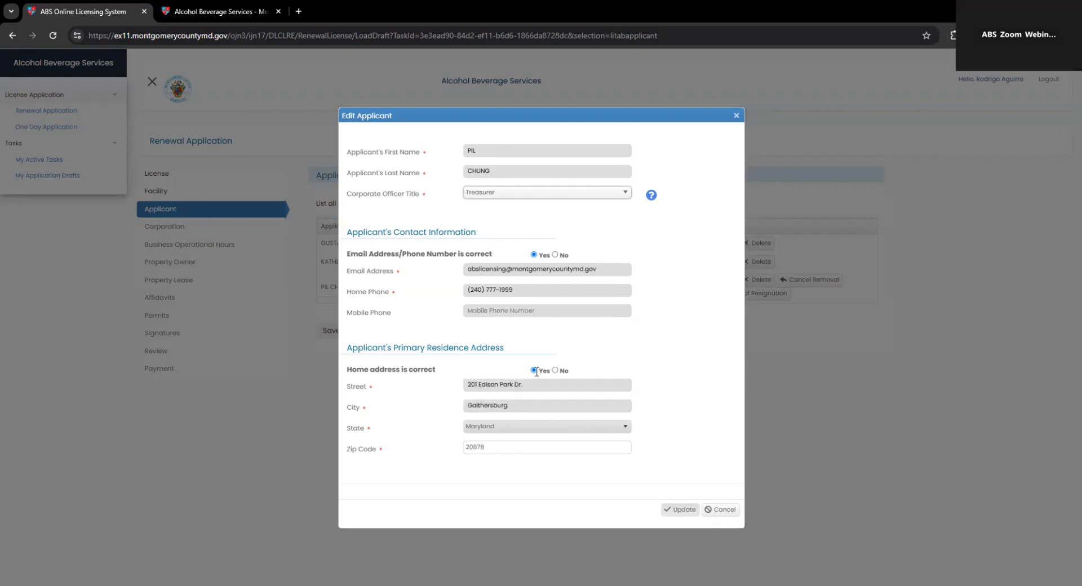
pyautogui.click(532, 426)
pyautogui.click(545, 427)
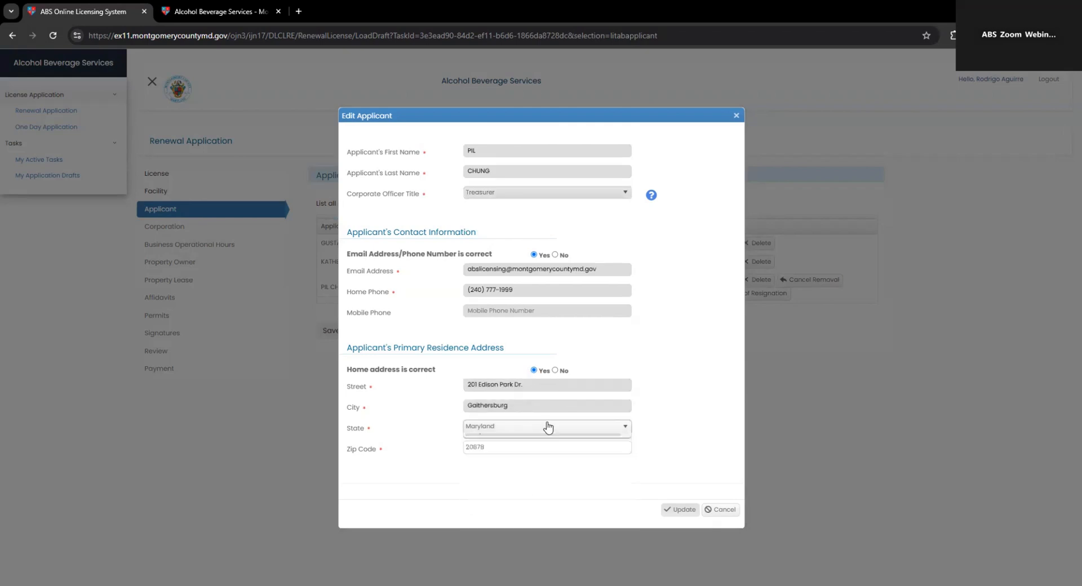
pyautogui.click(534, 370)
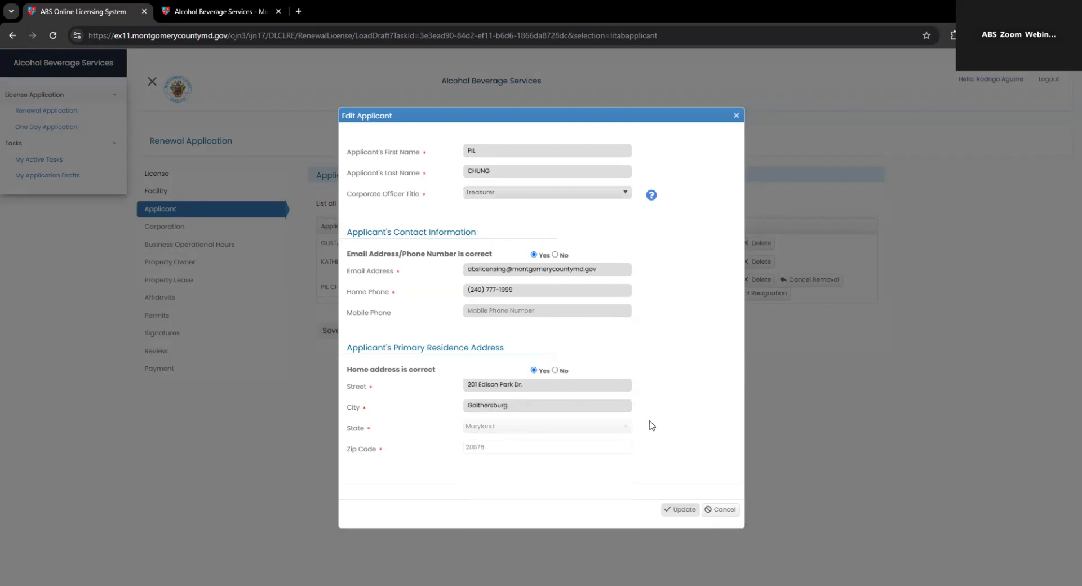
pyautogui.click(680, 509)
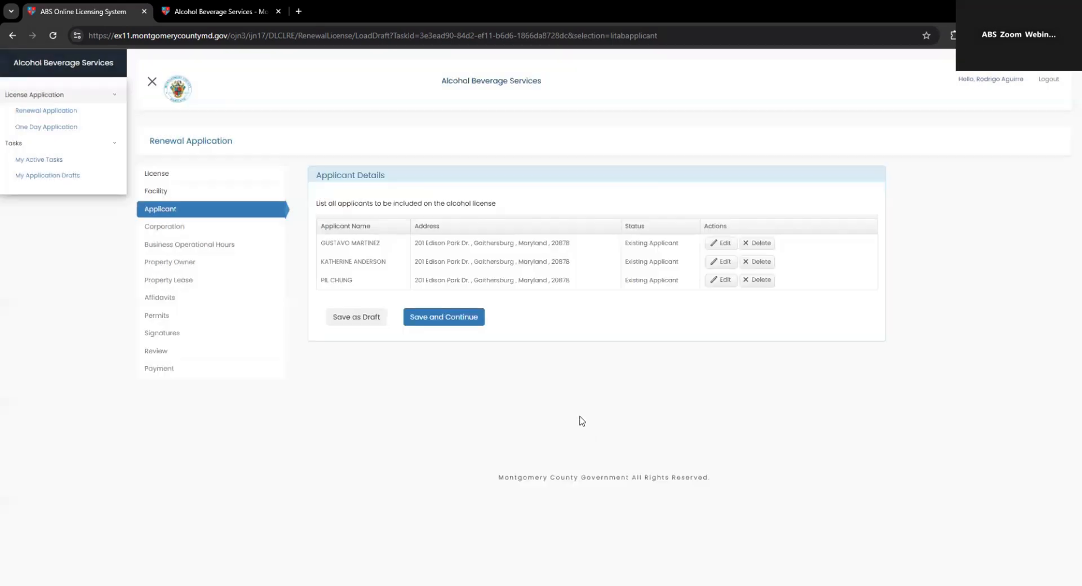
# Step: Save the applicants, then enter the corporation's street address, city, Maryland and zip 20878
pyautogui.click(458, 319)
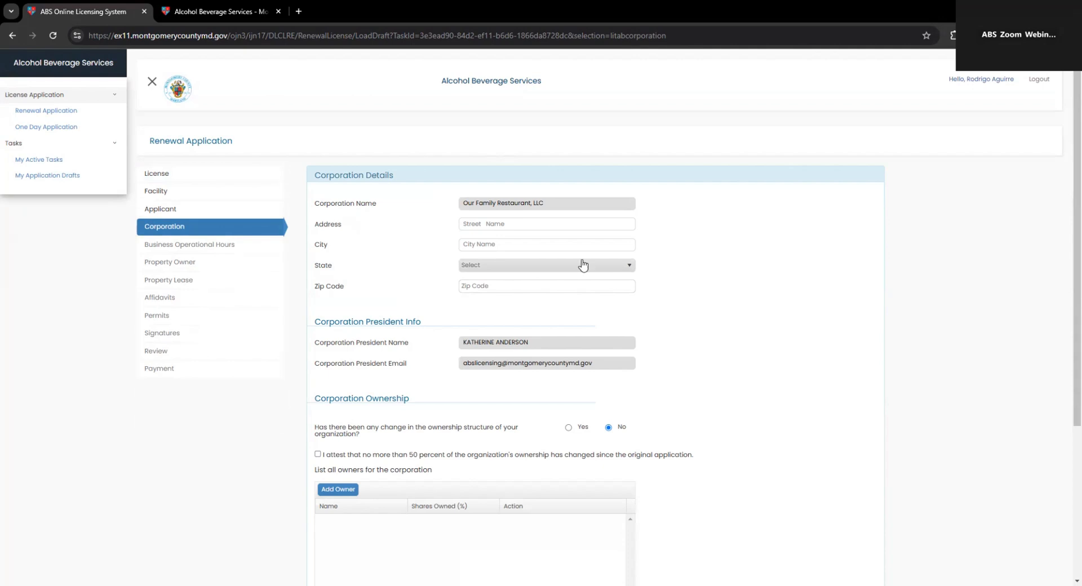
pyautogui.click(514, 223)
pyautogui.write('201 Edison Park Dr')
pyautogui.press('Tab')
pyautogui.write('Go')
pyautogui.press('Tab')
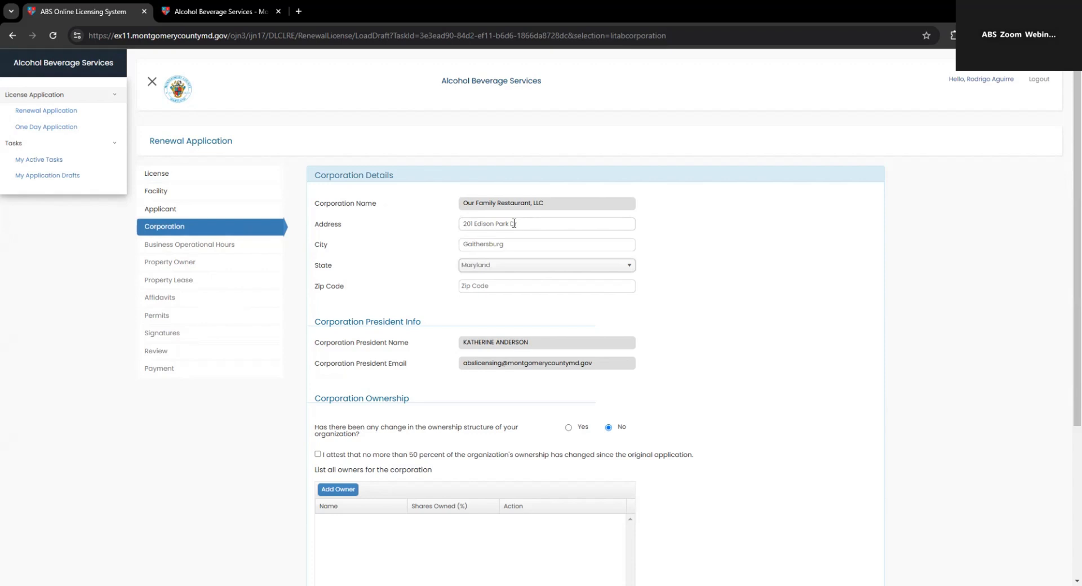
pyautogui.click(532, 289)
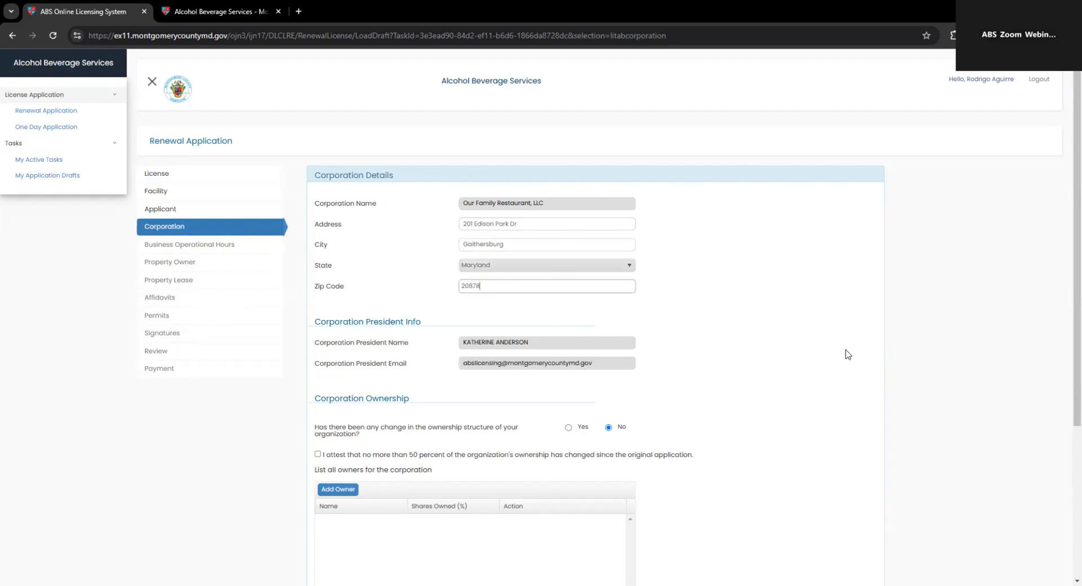
pyautogui.scroll(-2, 843, 355)
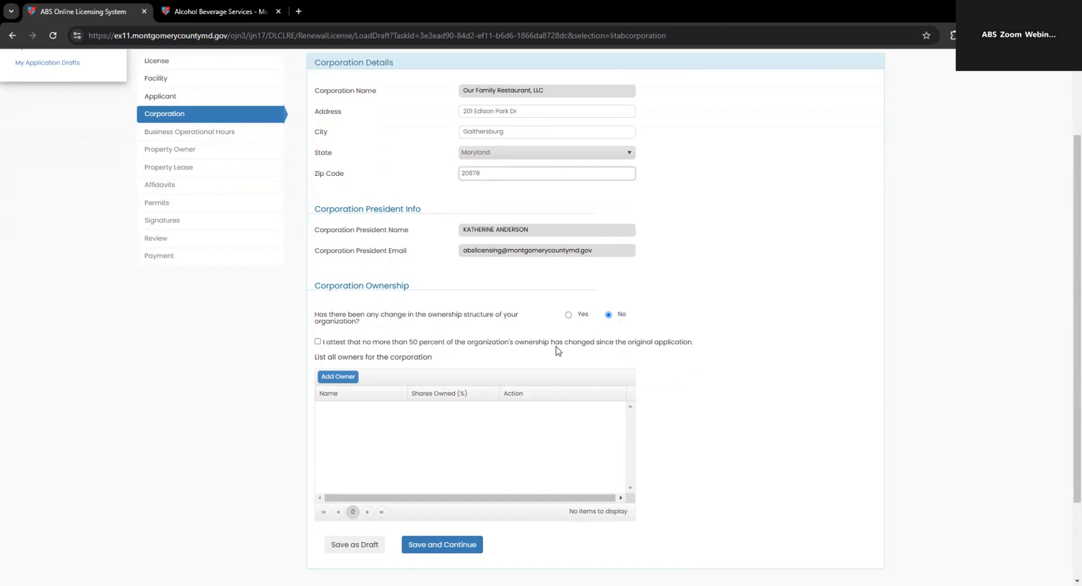
# Step: Answer No to both ownership-change questions and check the no-more-than-50-percent attestation
pyautogui.click(317, 342)
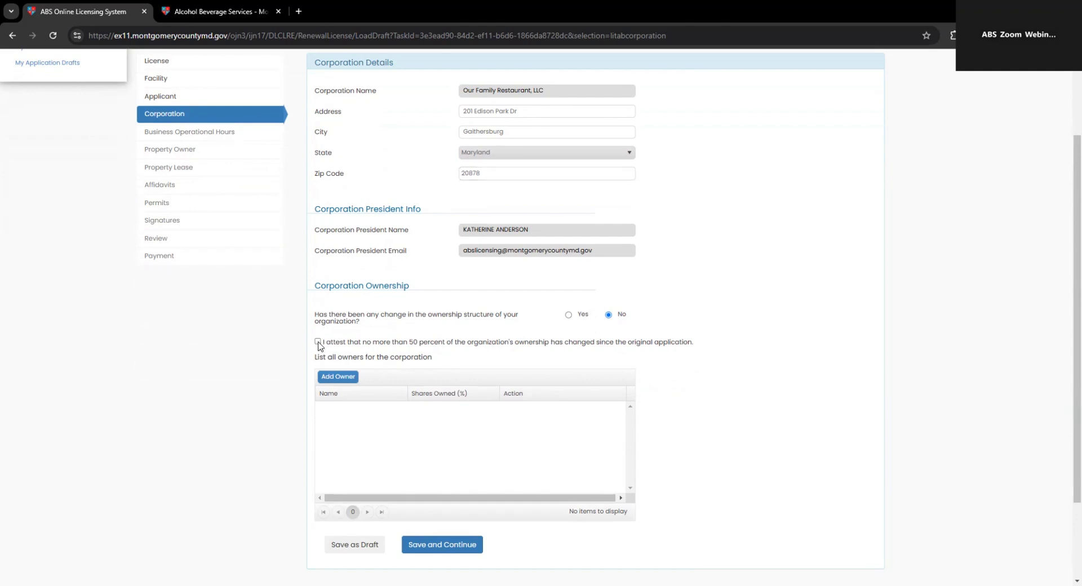
pyautogui.click(570, 315)
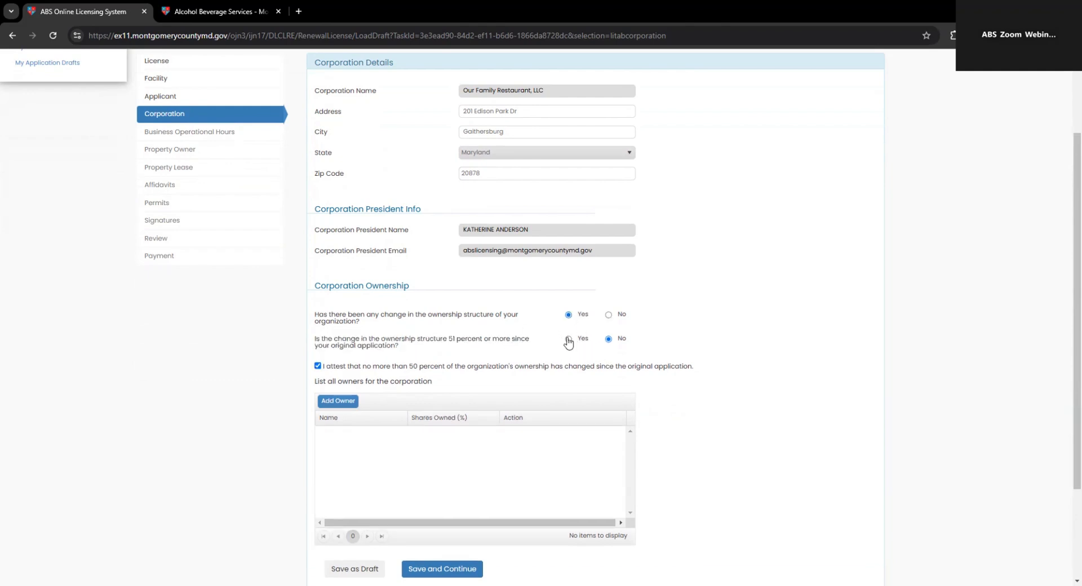
pyautogui.click(569, 339)
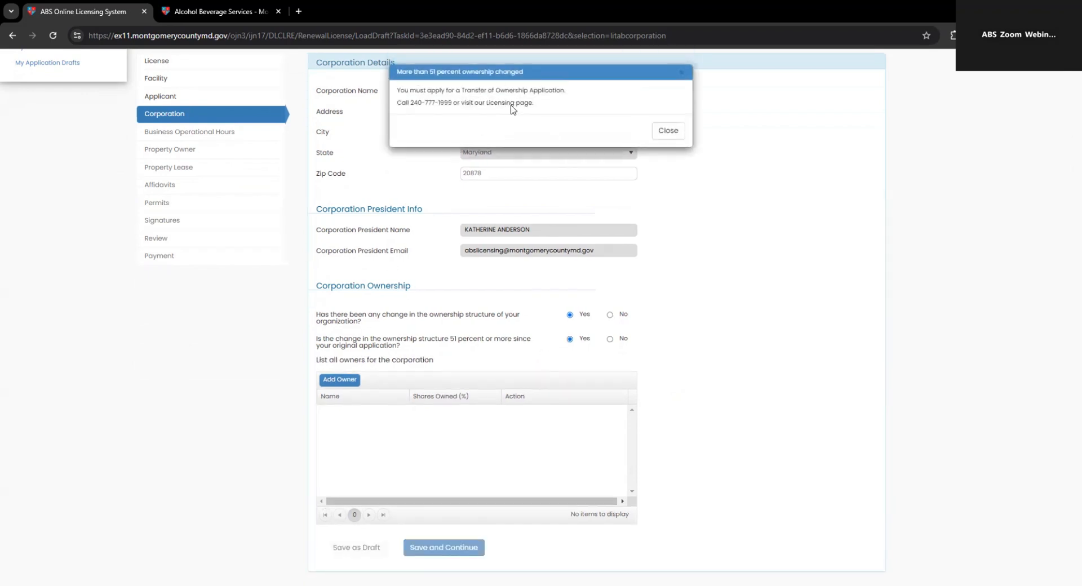
pyautogui.click(678, 133)
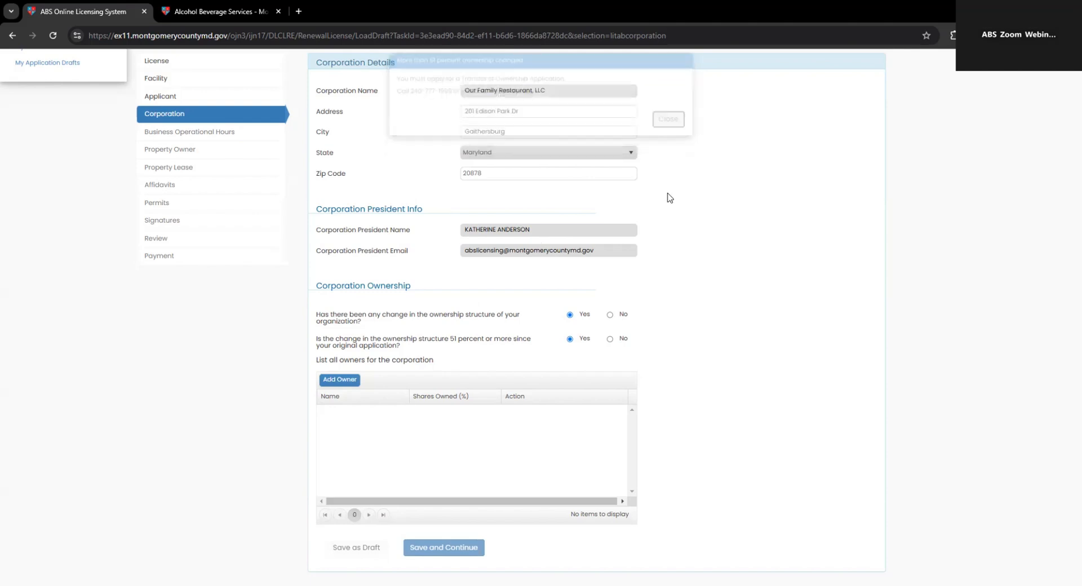
pyautogui.click(609, 338)
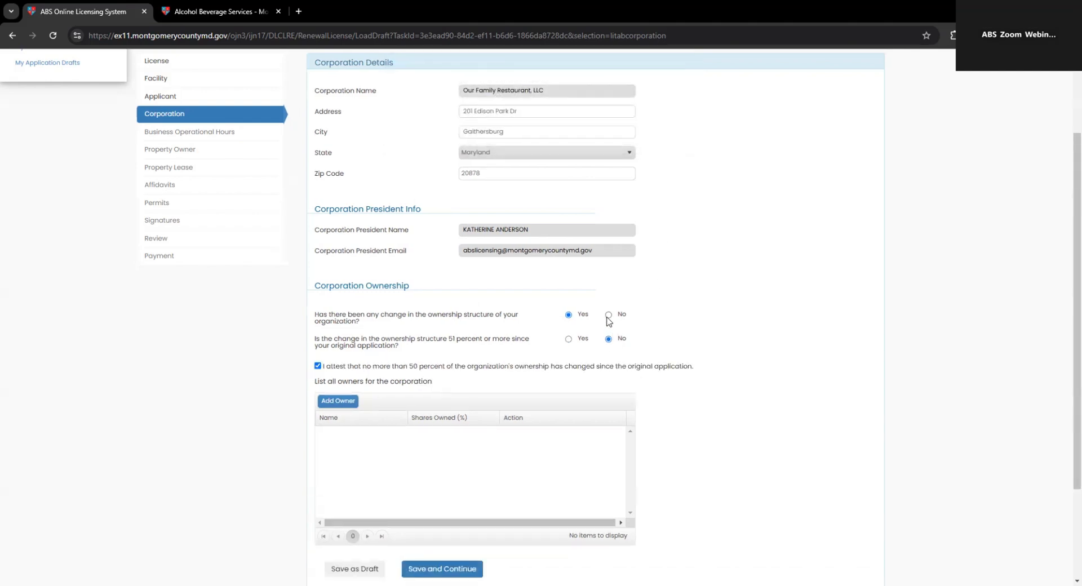
pyautogui.click(608, 315)
pyautogui.scroll(-1, 281, 365)
pyautogui.scroll(-1, 288, 365)
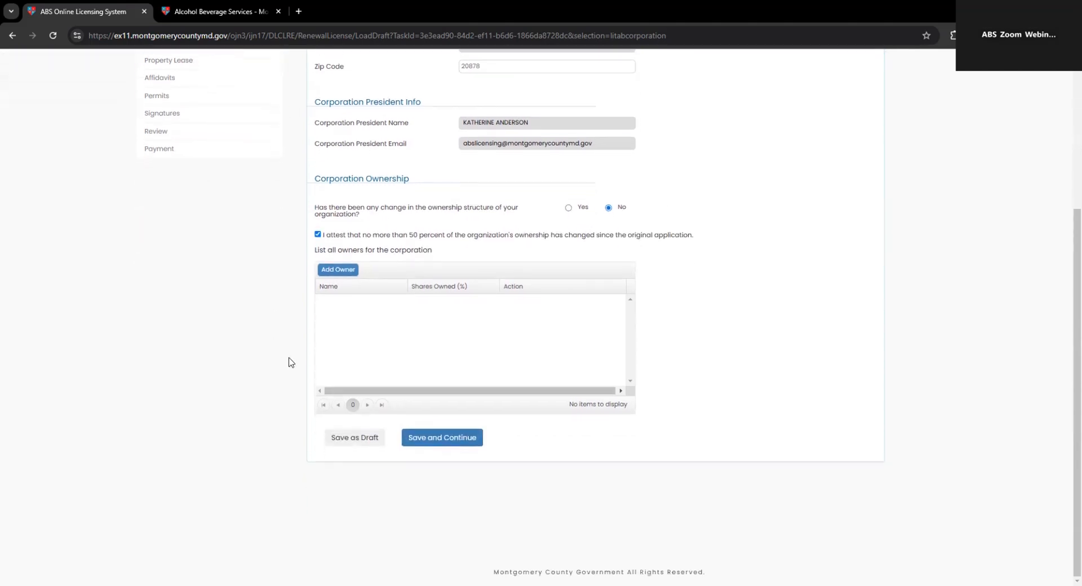
pyautogui.scroll(2, 316, 338)
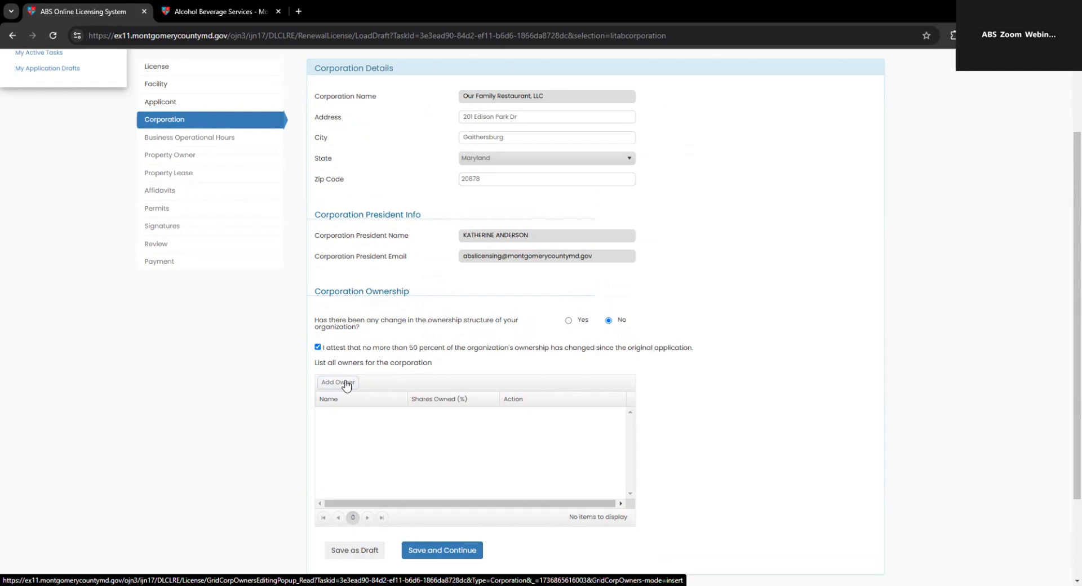
# Step: Add an Entity owner named 'ABS Entity' with its street address, Gaithersburg city and Maryland state
pyautogui.click(346, 384)
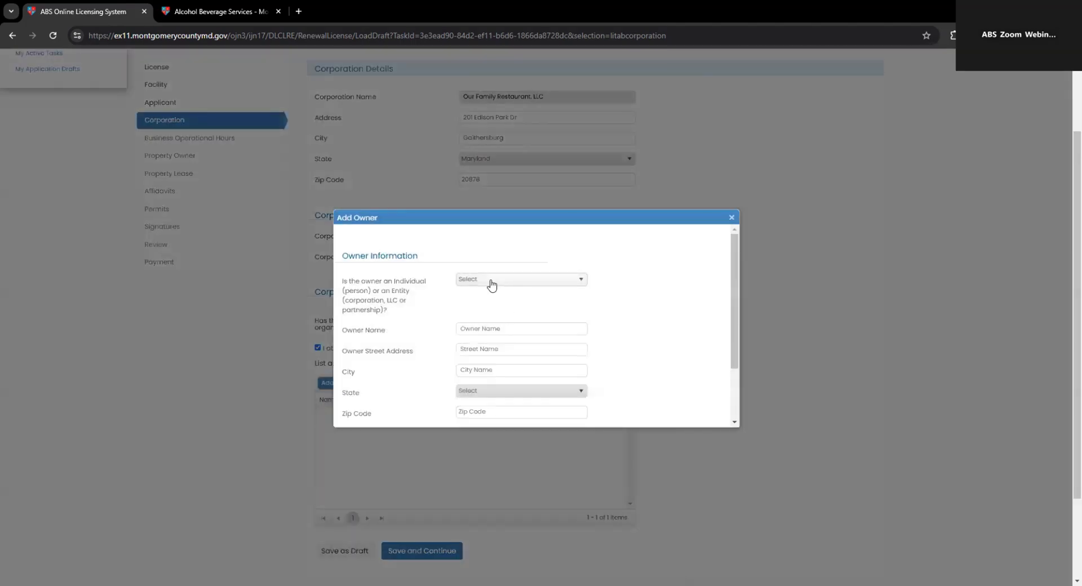
pyautogui.click(492, 284)
pyautogui.click(494, 305)
pyautogui.click(486, 328)
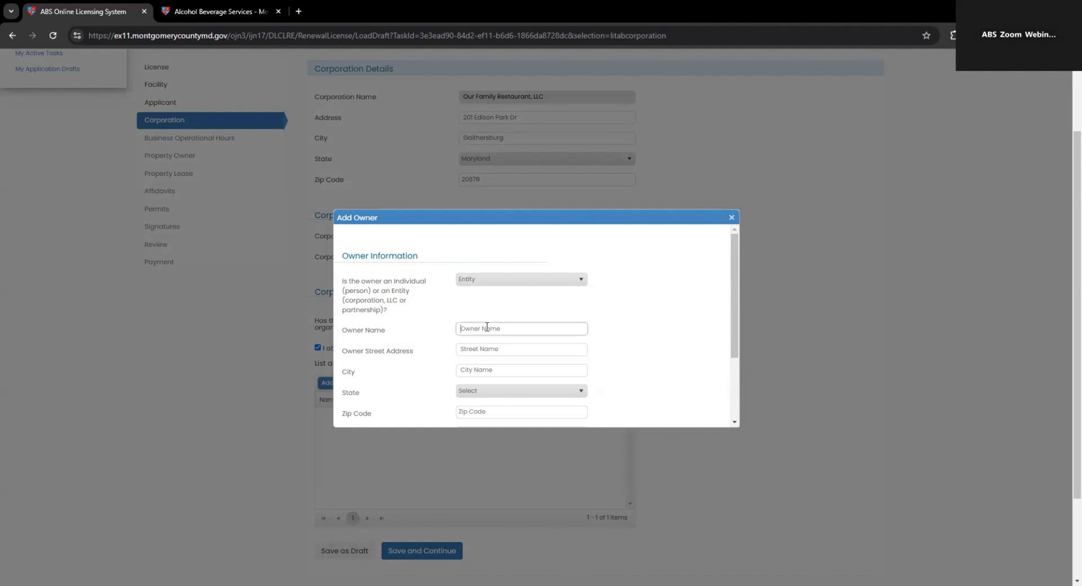
pyautogui.write('ABS Entity')
pyautogui.press('Tab')
pyautogui.write('20')
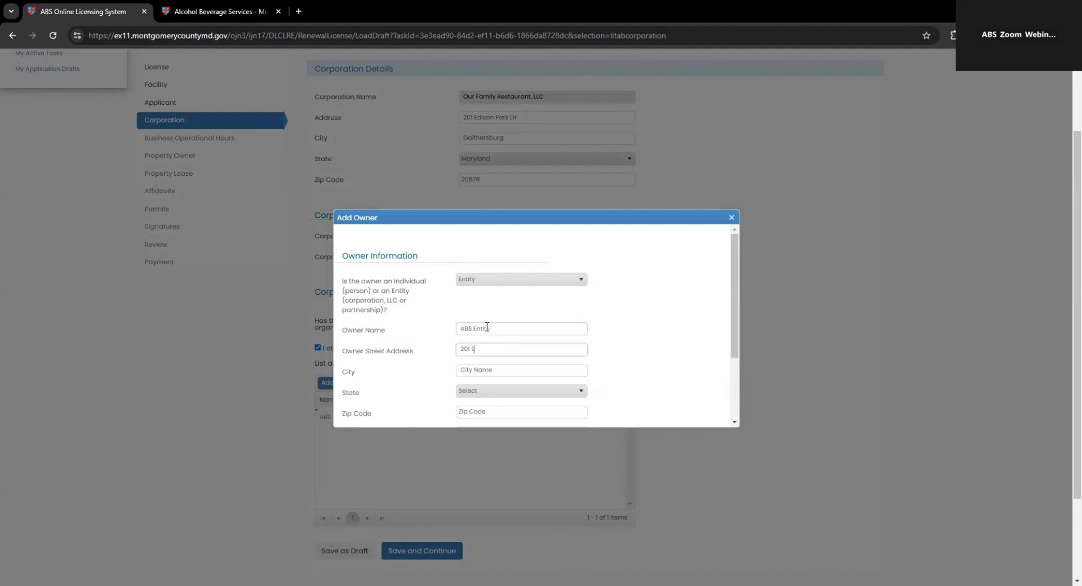
pyautogui.write('1 Edison Park Dr')
pyautogui.press('Tab')
pyautogui.write('Gait')
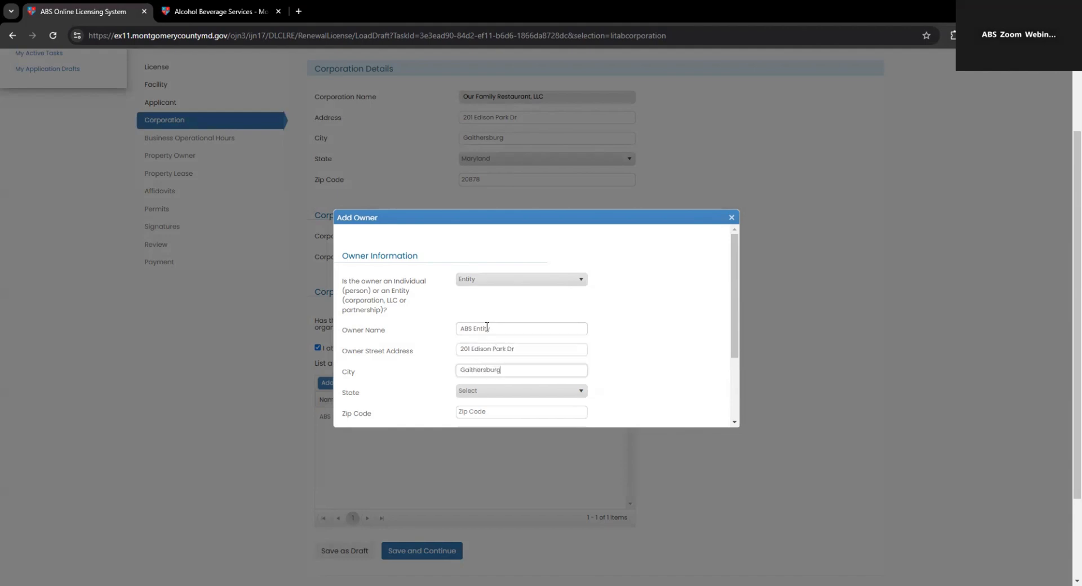
pyautogui.press('Tab')
pyautogui.write('mar')
# Step: Give the owner zip 20874 and 100 percent of shares, attach the ownership chart, and save
pyautogui.click(494, 414)
pyautogui.write('20874')
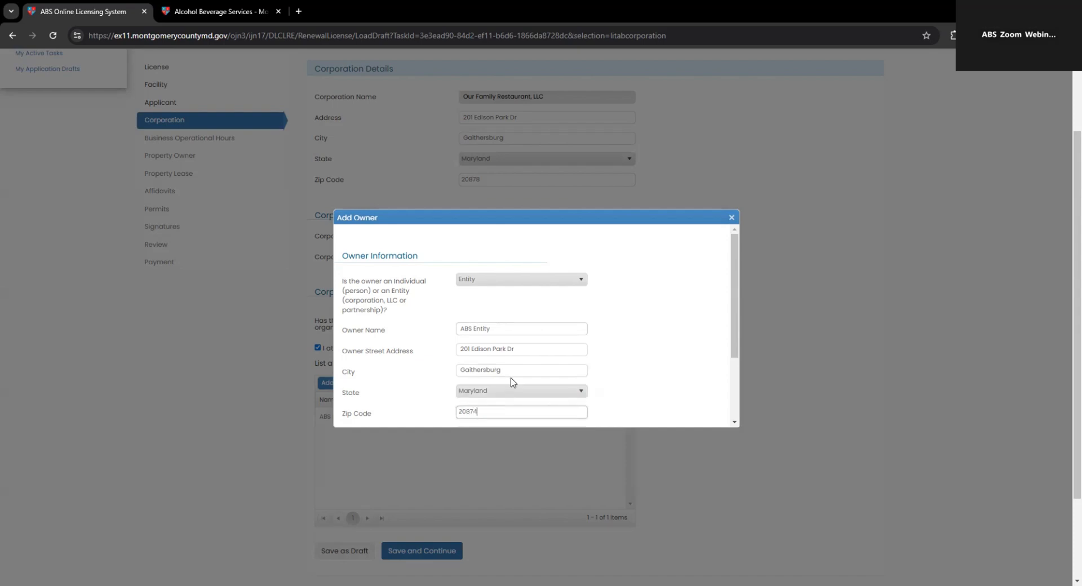
pyautogui.scroll(-2, 509, 381)
pyautogui.click(487, 338)
pyautogui.write('100')
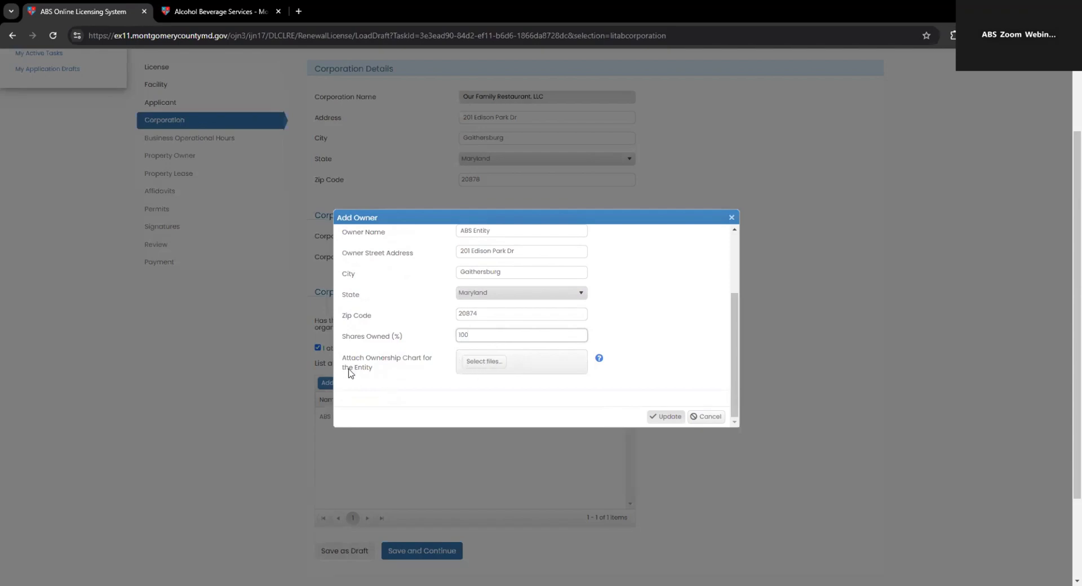
pyautogui.click(485, 363)
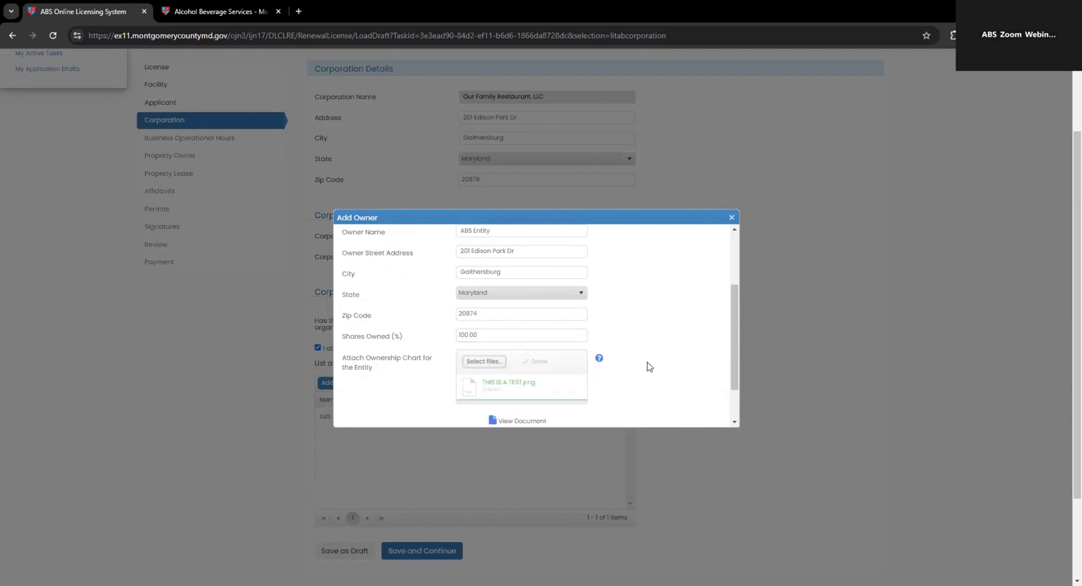
pyautogui.scroll(-2, 635, 363)
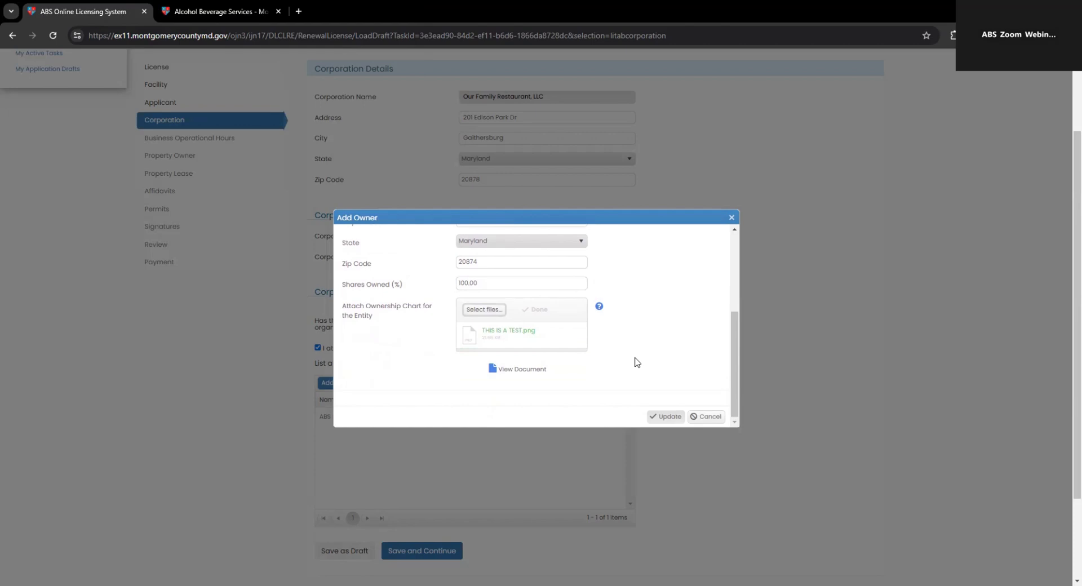
pyautogui.click(658, 417)
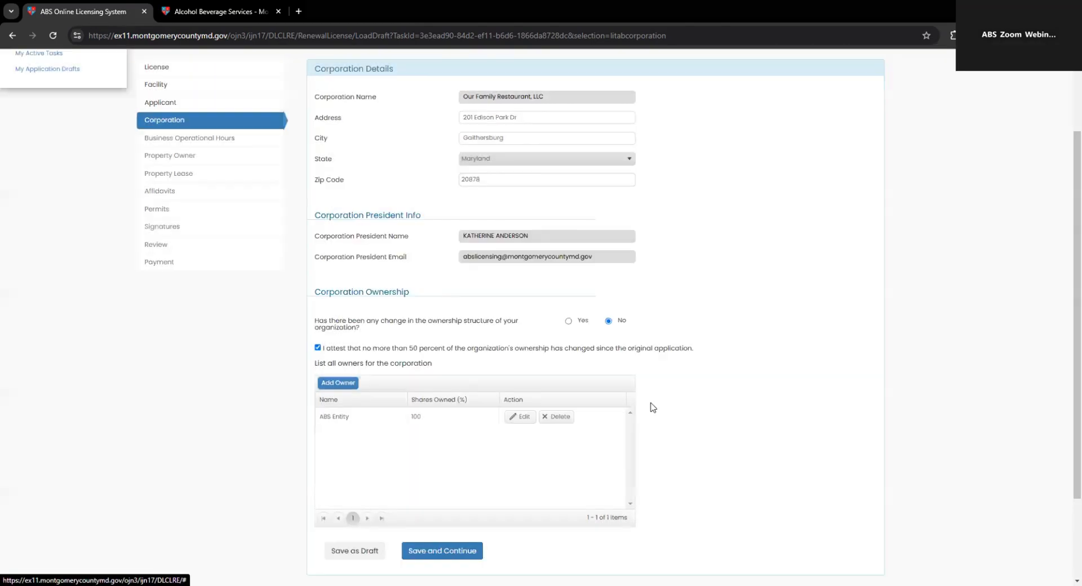
# Step: Save the corporation section and continue to Business Operational Hours
pyautogui.scroll(-2, 321, 411)
pyautogui.scroll(3, 456, 176)
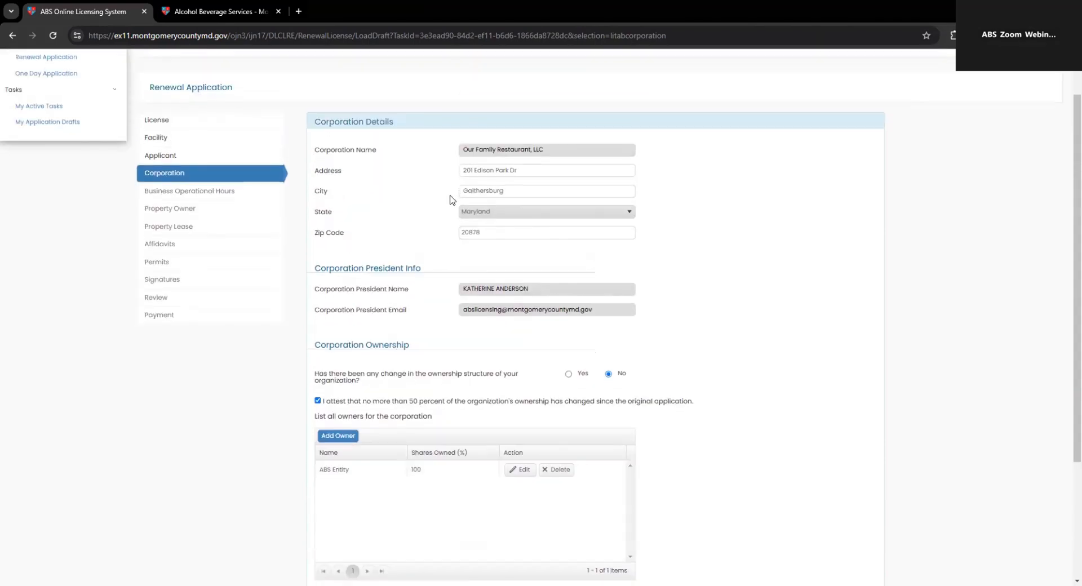
pyautogui.scroll(-2, 448, 203)
pyautogui.scroll(2, 447, 207)
pyautogui.scroll(-2, 434, 394)
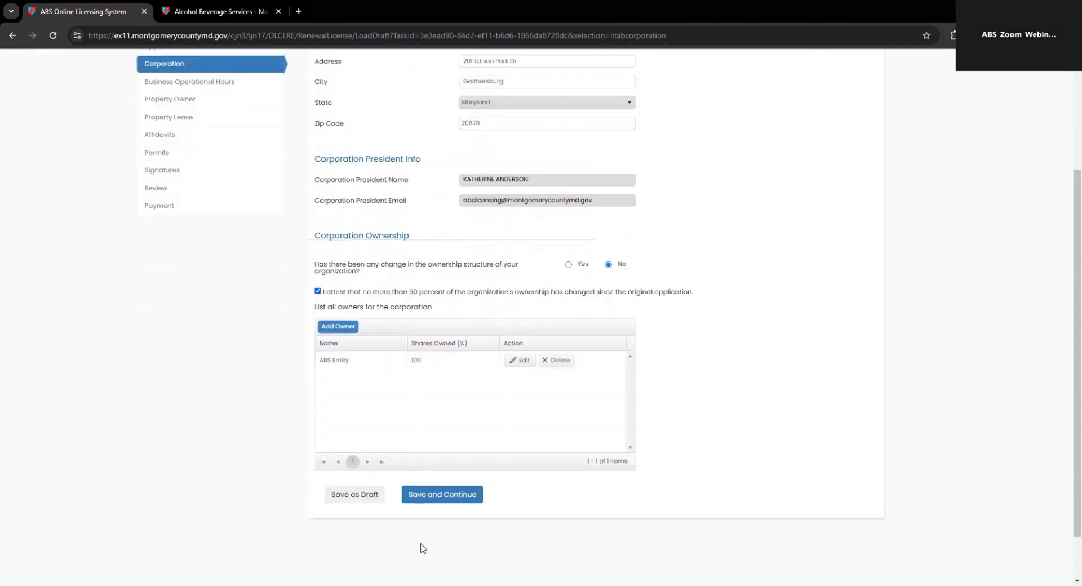
pyautogui.click(443, 494)
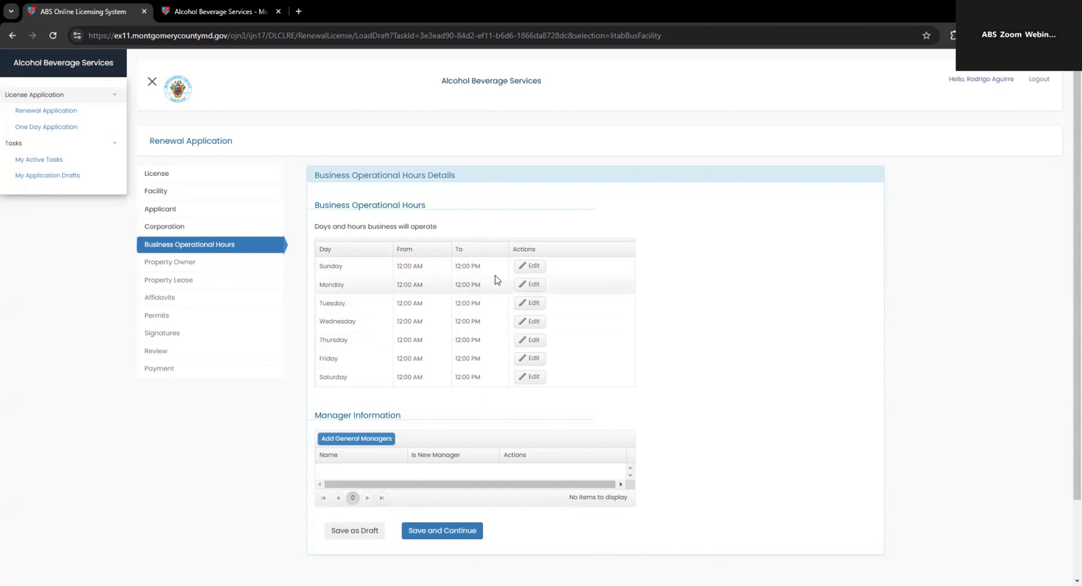
# Step: Set Sunday's hours to 8:30 PM–10:30 PM
pyautogui.click(530, 265)
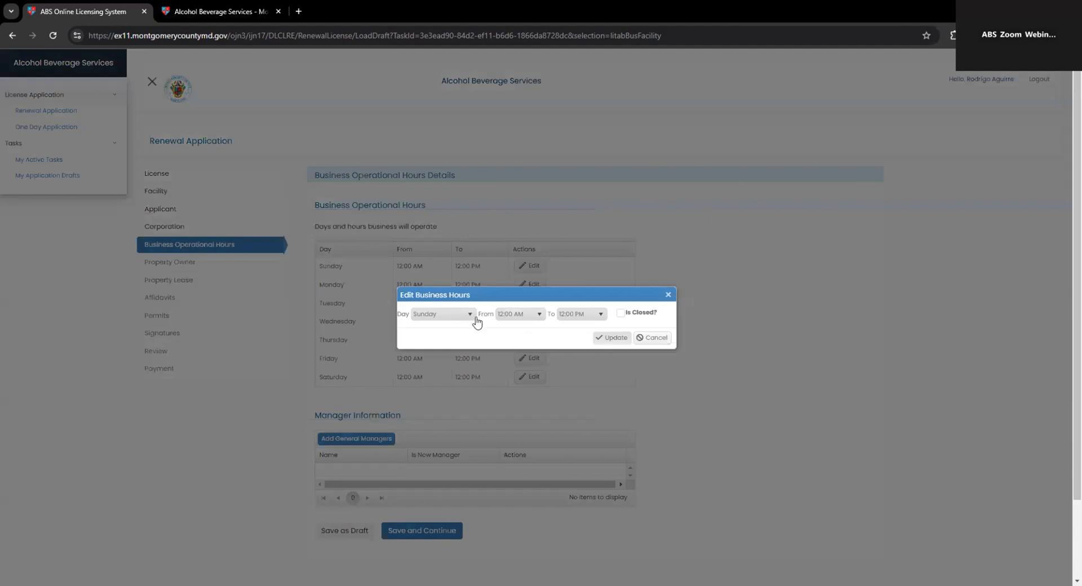
pyautogui.click(519, 314)
pyautogui.scroll(-5, 521, 389)
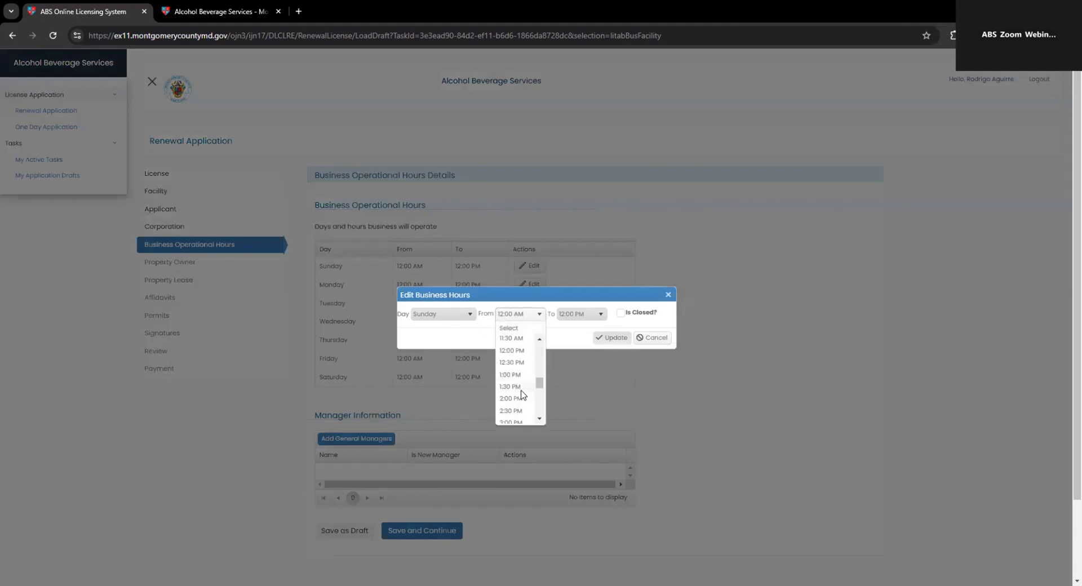
pyautogui.scroll(-5, 522, 395)
pyautogui.click(517, 394)
pyautogui.click(572, 314)
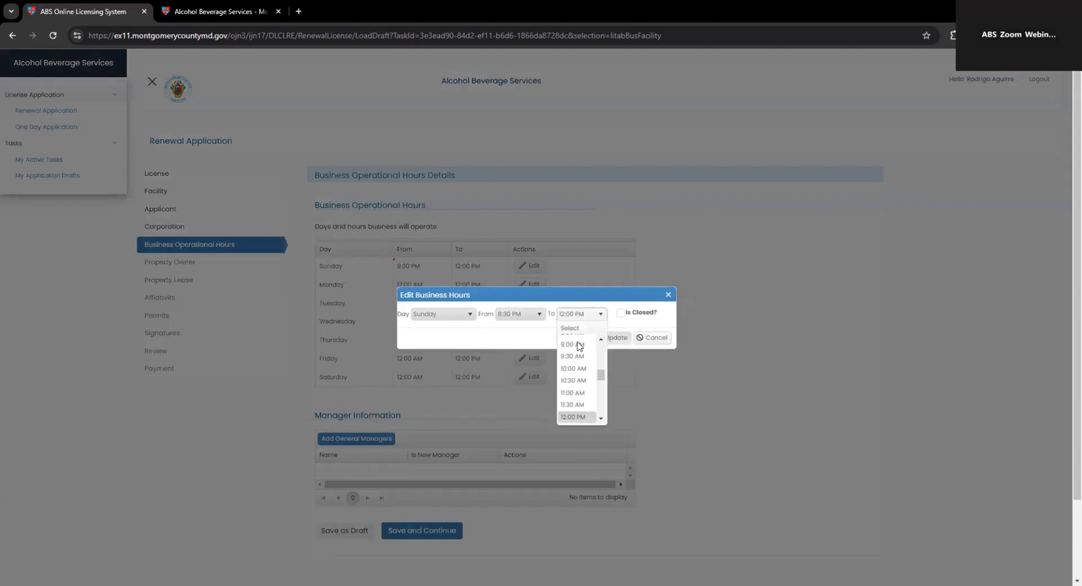
pyautogui.scroll(-5, 579, 398)
pyautogui.click(577, 396)
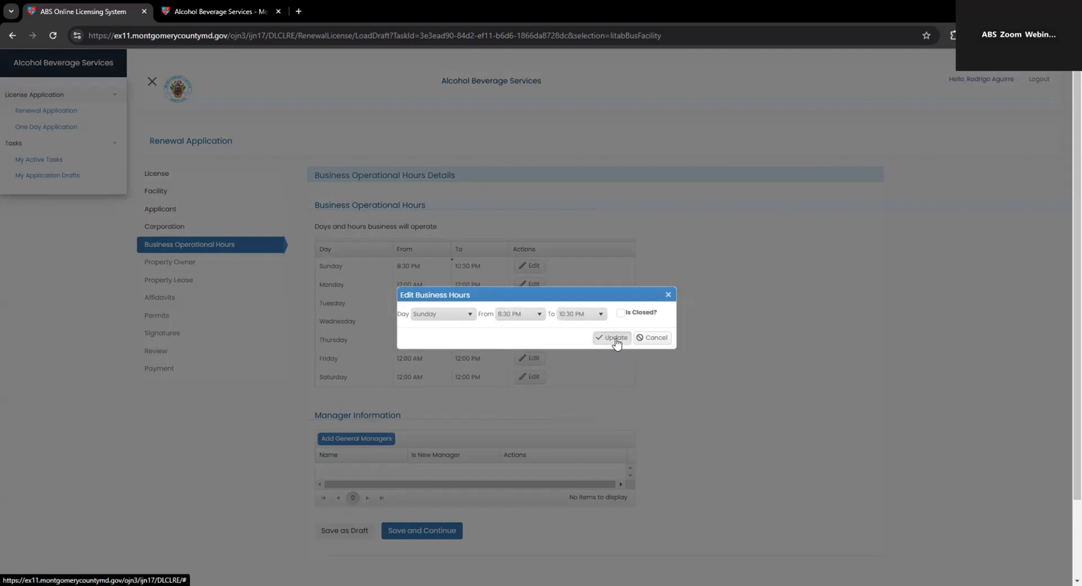
pyautogui.click(616, 338)
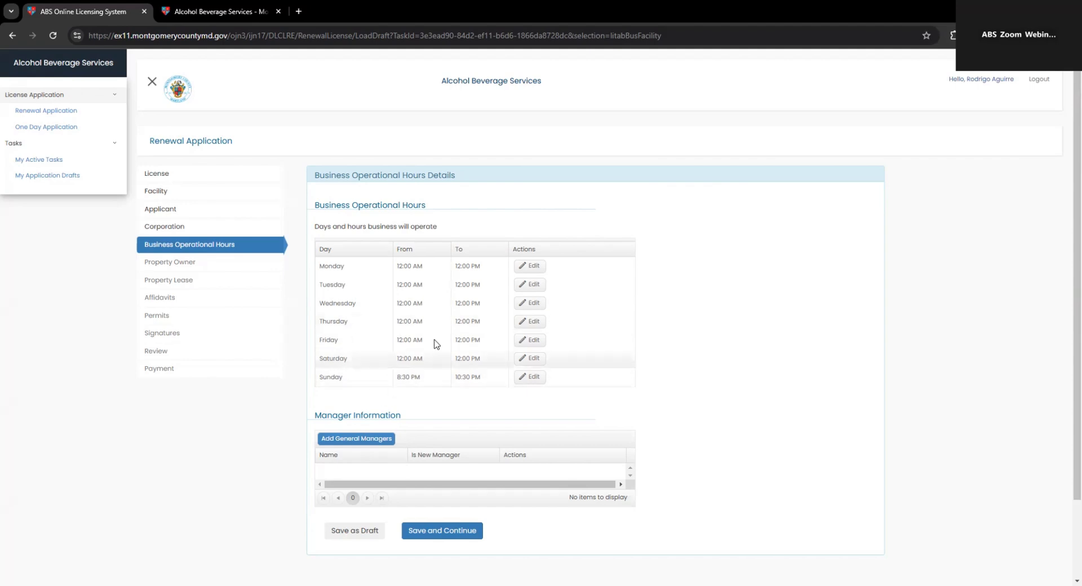
# Step: Mark Monday as closed and set Tuesday's hours to 6:00 AM–9:00 PM
pyautogui.click(527, 270)
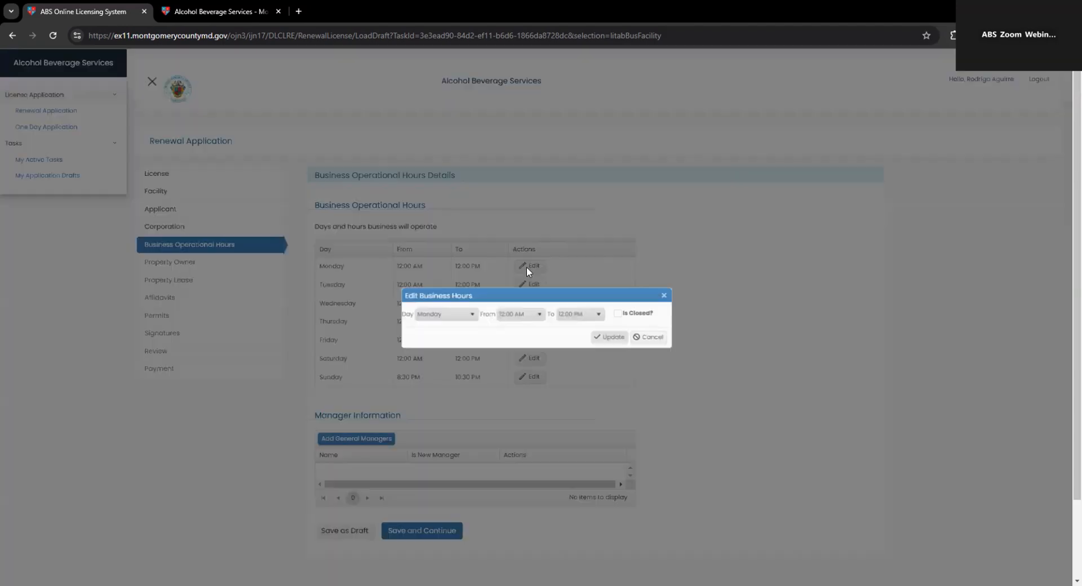
pyautogui.click(620, 314)
pyautogui.click(614, 338)
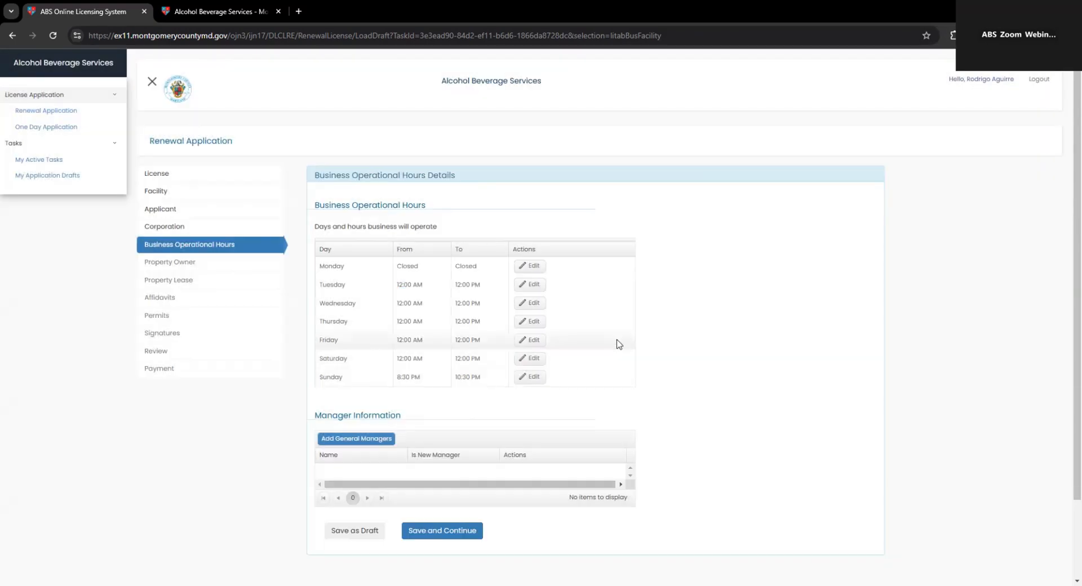
pyautogui.click(530, 288)
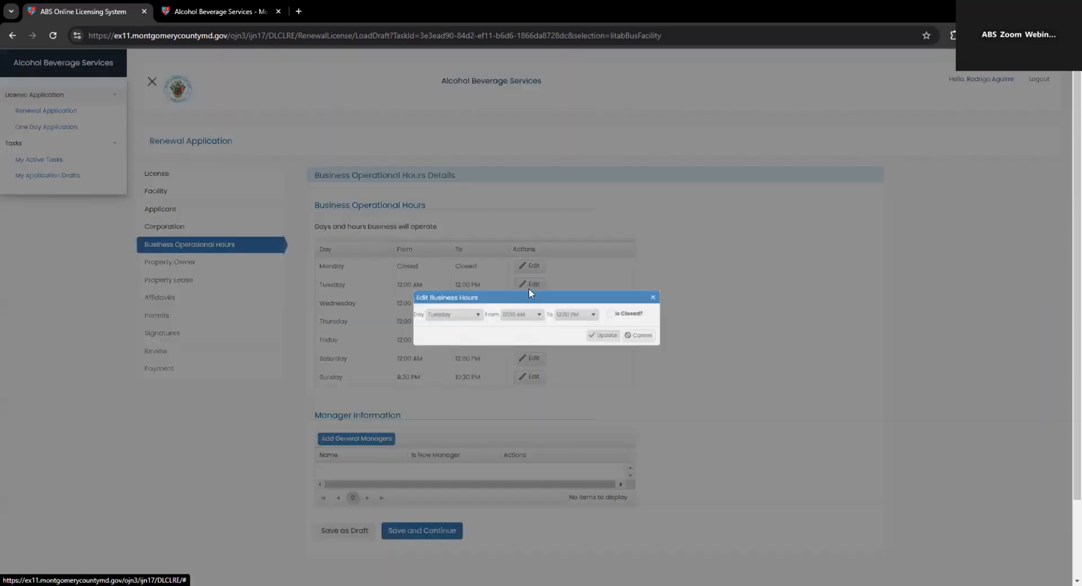
pyautogui.click(521, 314)
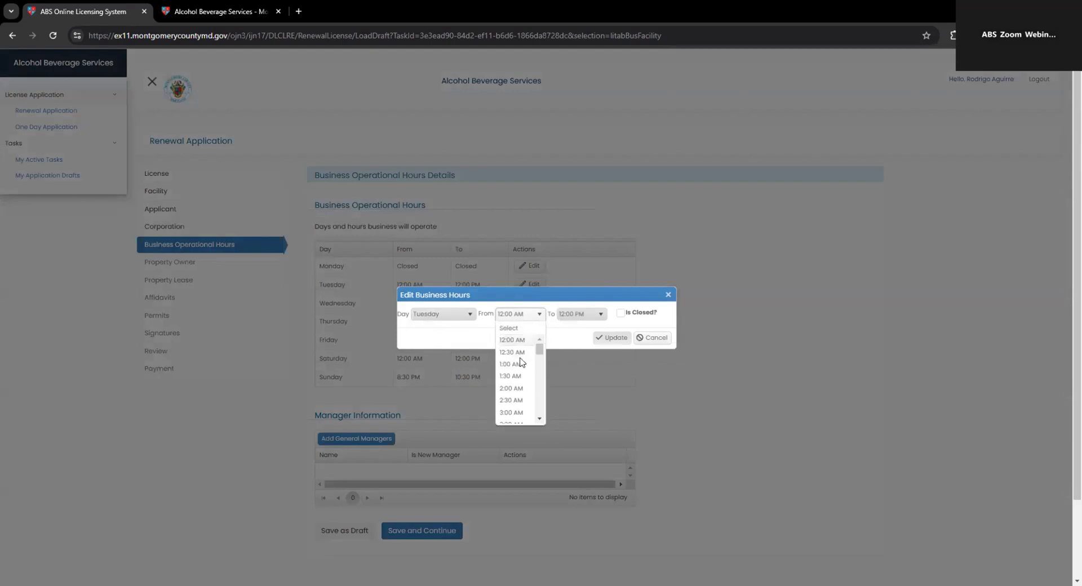
pyautogui.scroll(-3, 518, 372)
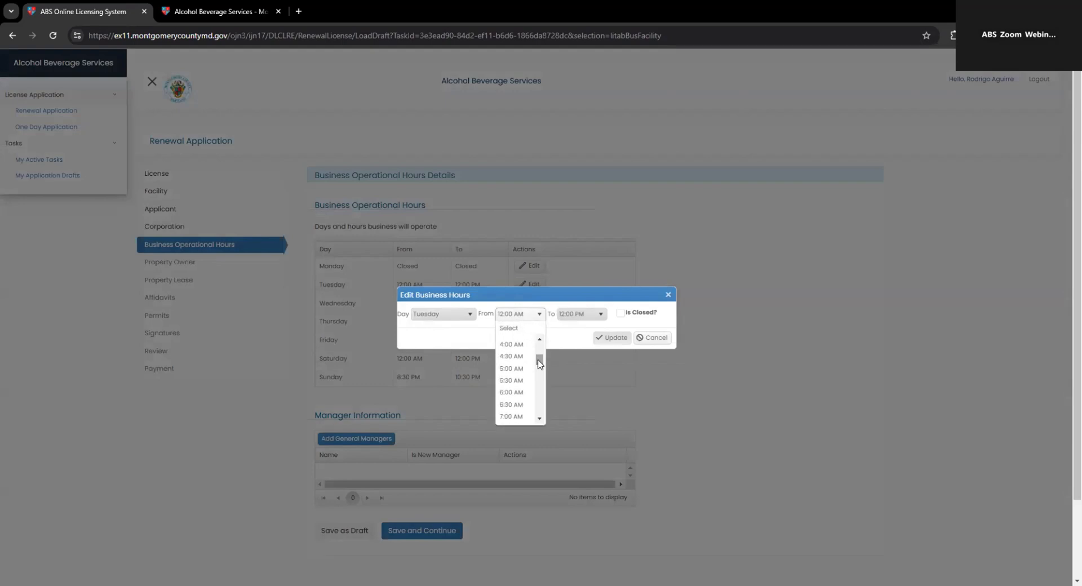
pyautogui.click(513, 393)
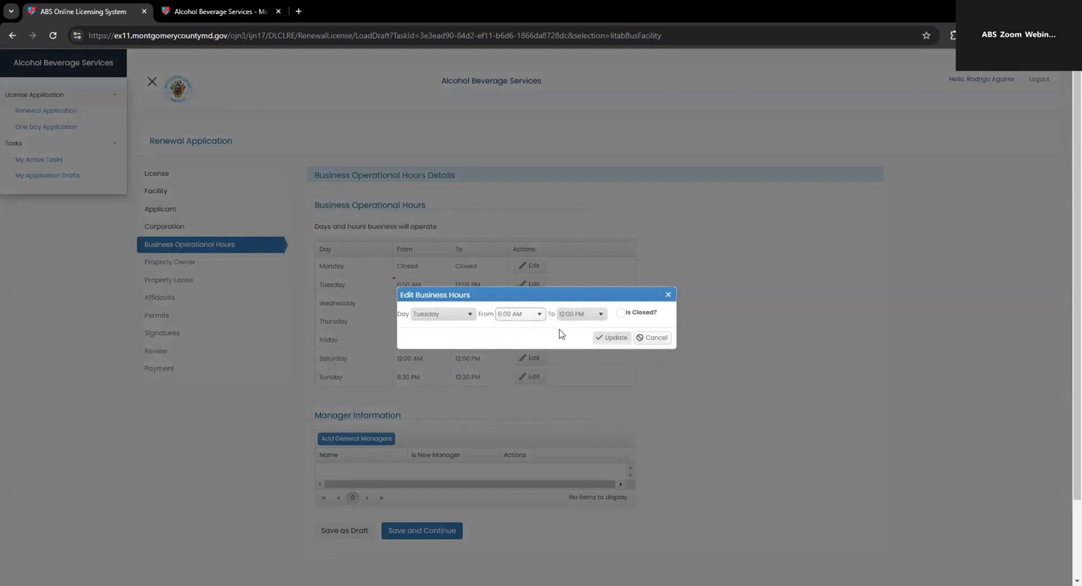
pyautogui.click(588, 321)
pyautogui.scroll(-5, 594, 389)
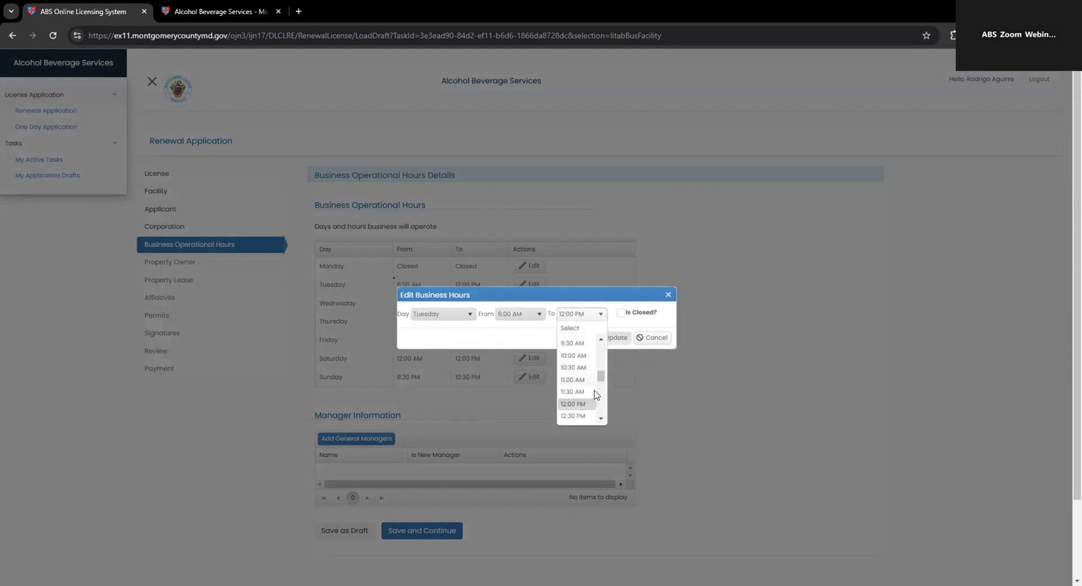
pyautogui.click(583, 409)
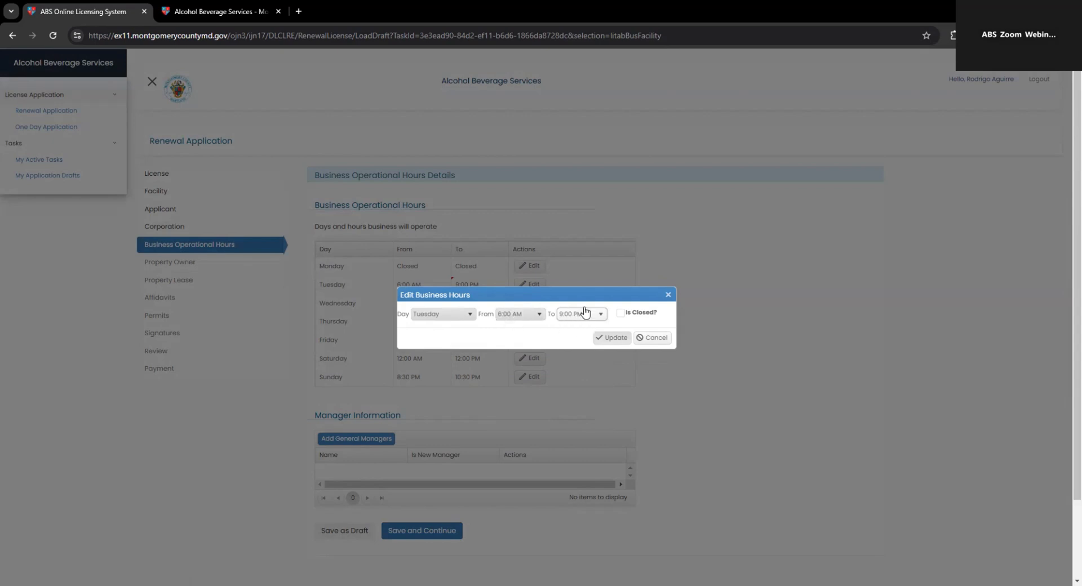
pyautogui.click(609, 338)
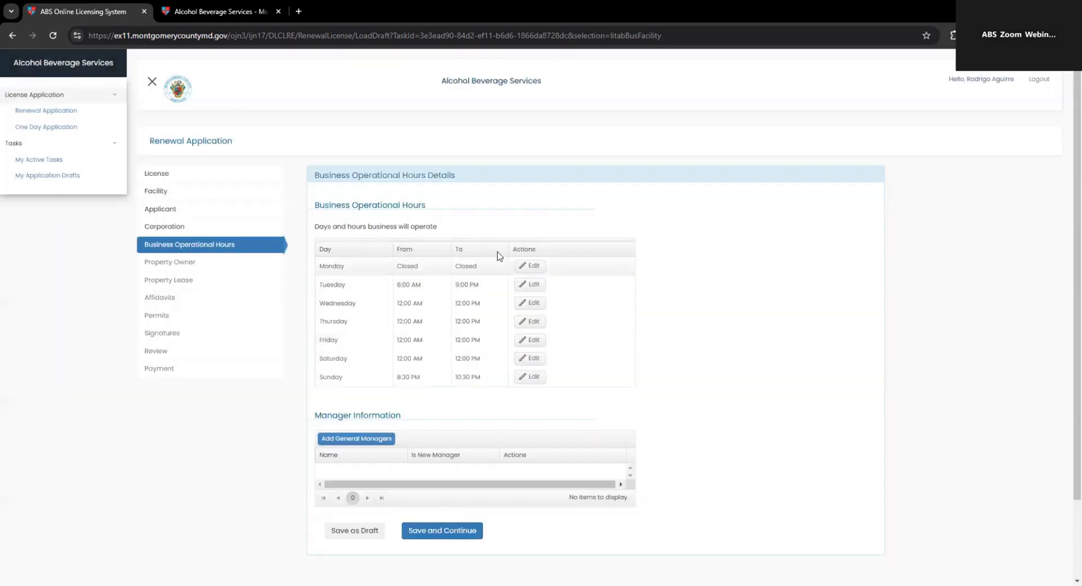
# Step: Tick 'Is Closed?' for Wednesday, Thursday, Friday and Saturday, updating each day
pyautogui.scroll(-1, 433, 313)
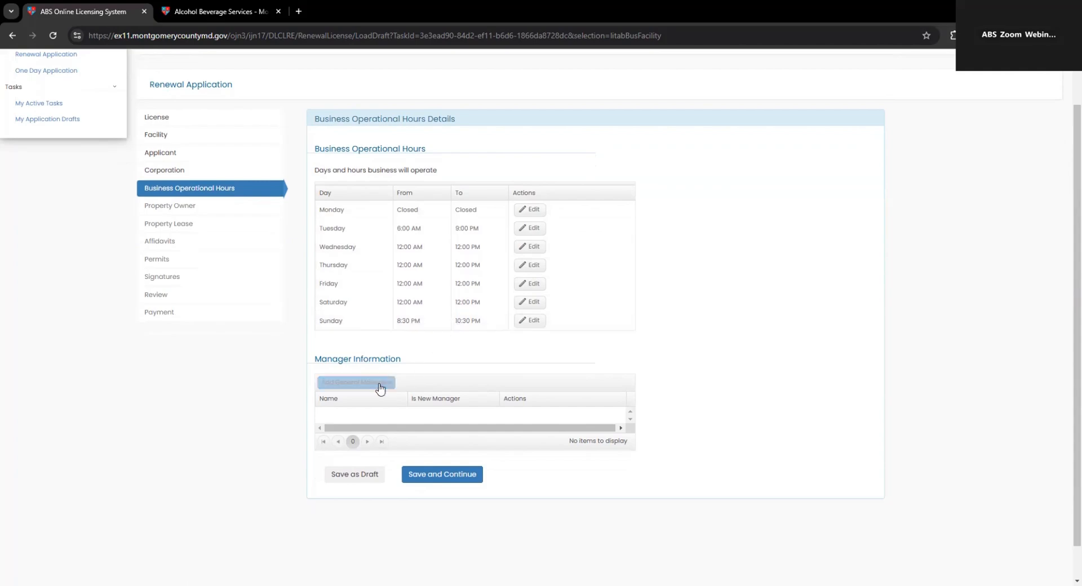
pyautogui.click(530, 247)
pyautogui.click(640, 316)
pyautogui.click(612, 338)
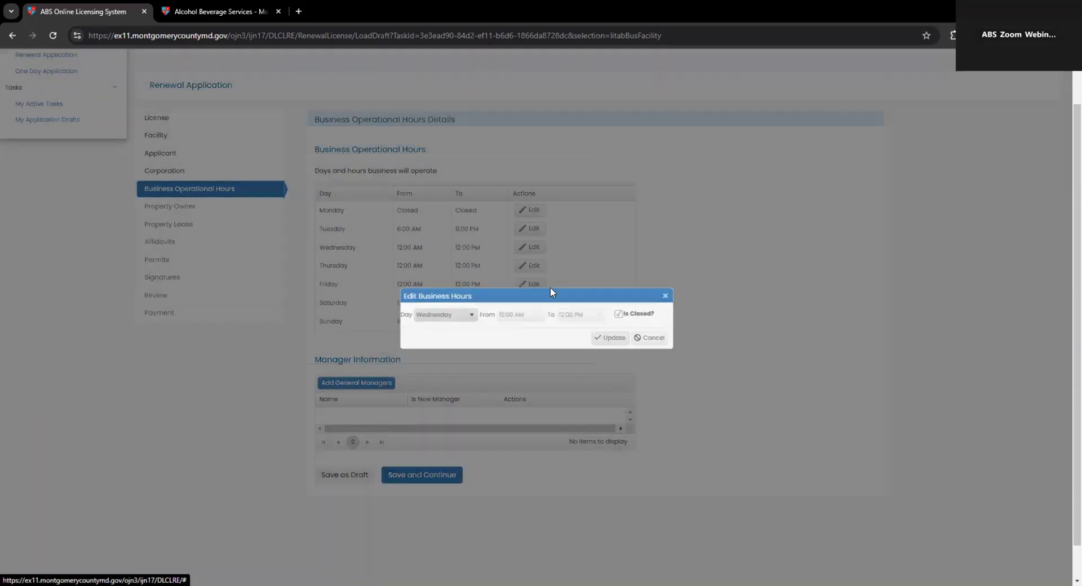
pyautogui.click(530, 265)
pyautogui.click(623, 314)
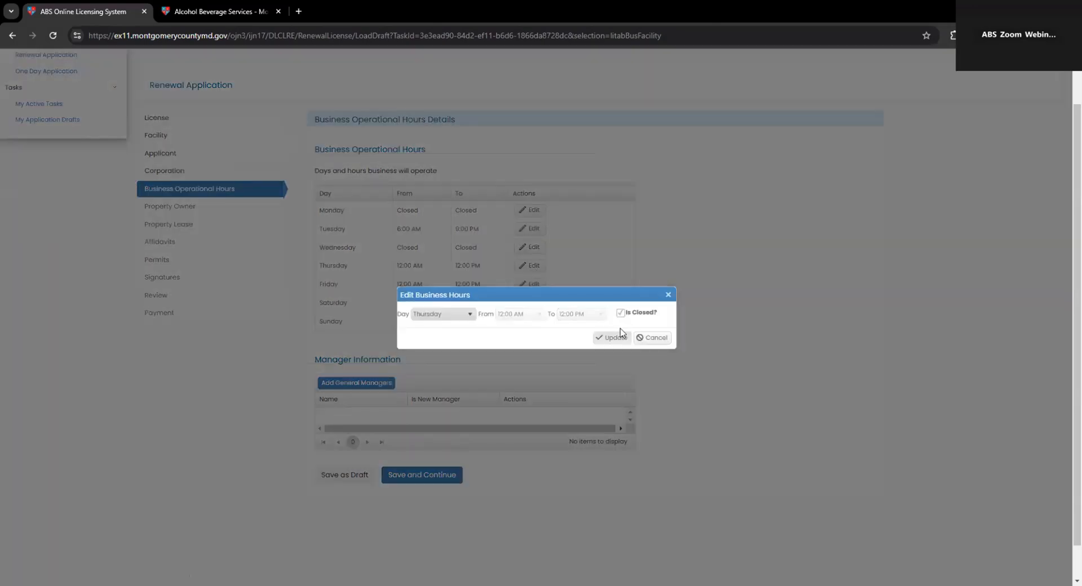
pyautogui.click(612, 336)
pyautogui.click(520, 286)
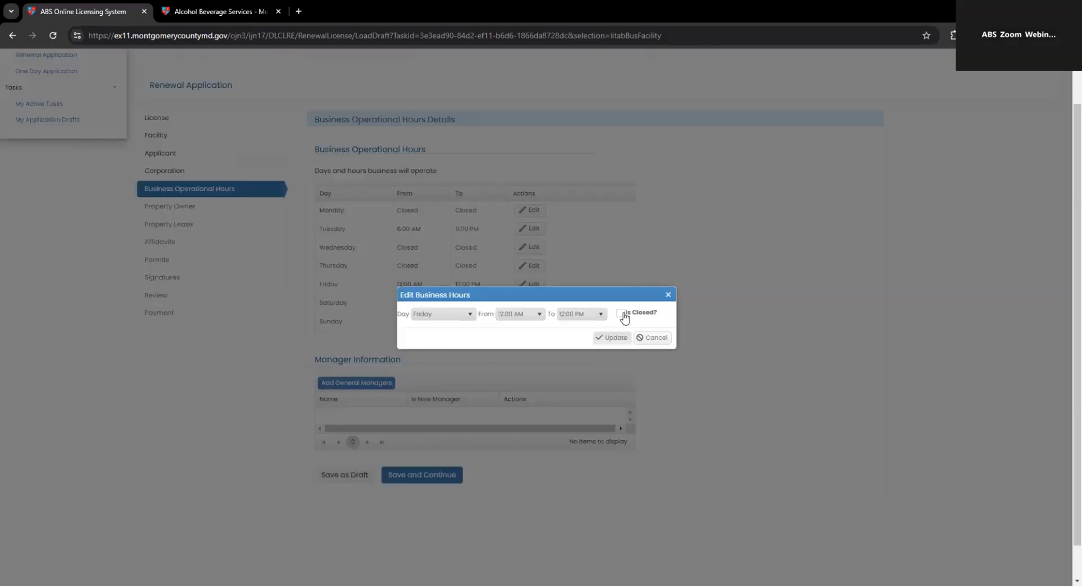
pyautogui.click(622, 313)
pyautogui.click(612, 337)
pyautogui.click(528, 303)
pyautogui.click(622, 313)
pyautogui.click(613, 338)
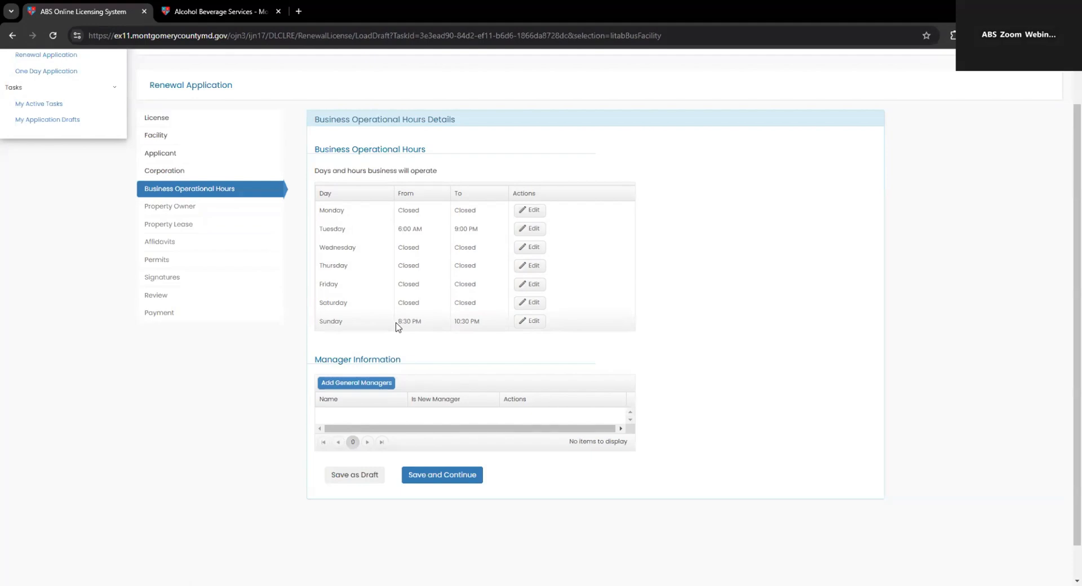
# Step: Add a general manager with the manager's name, e-mail and mobile number, marked not new
pyautogui.click(361, 388)
pyautogui.click(526, 267)
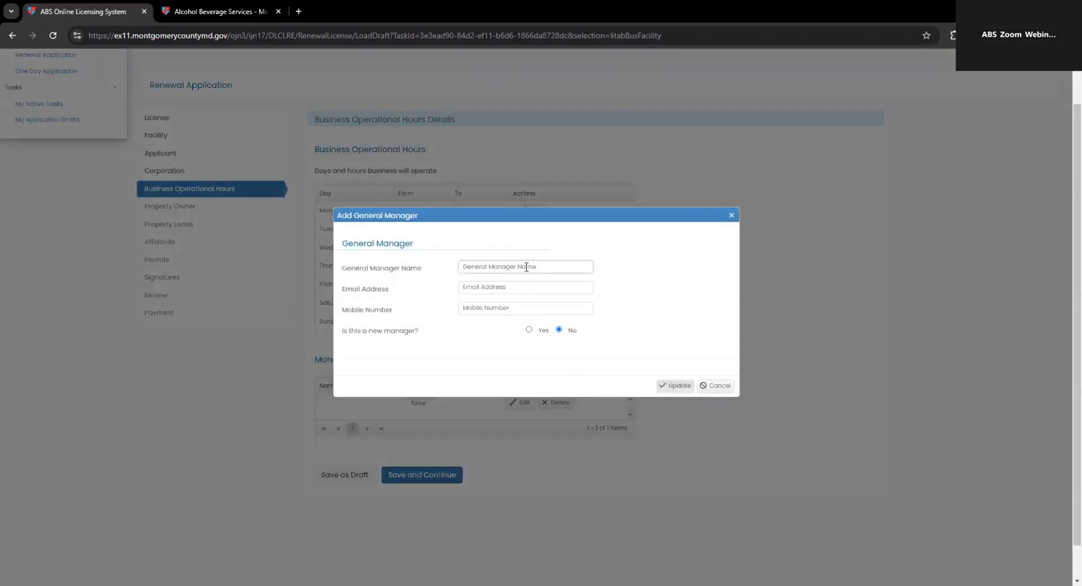
pyautogui.write('Han Solo')
pyautogui.press('Tab')
pyautogui.write('han')
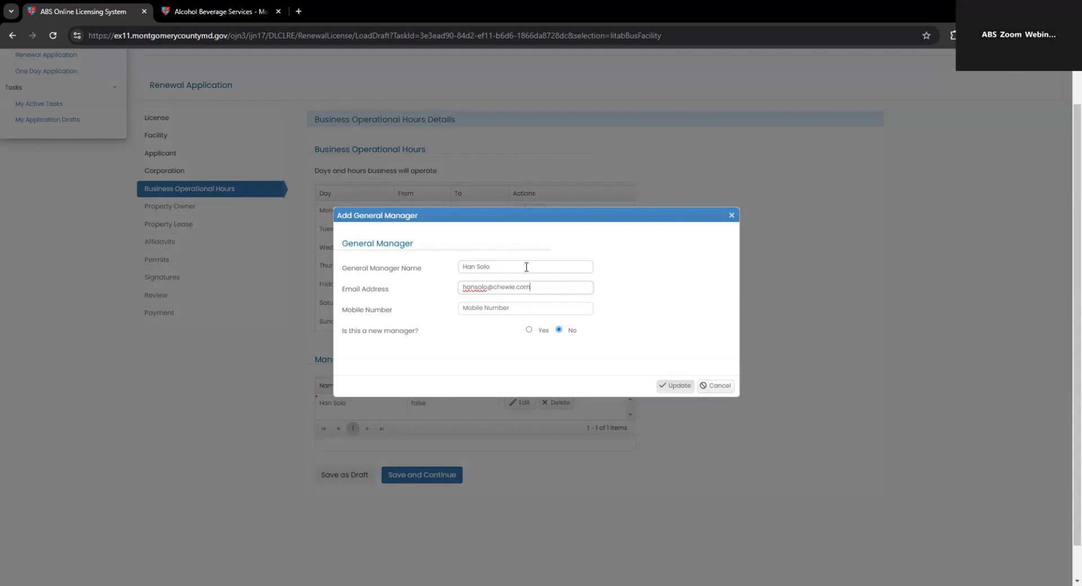
pyautogui.press('Tab')
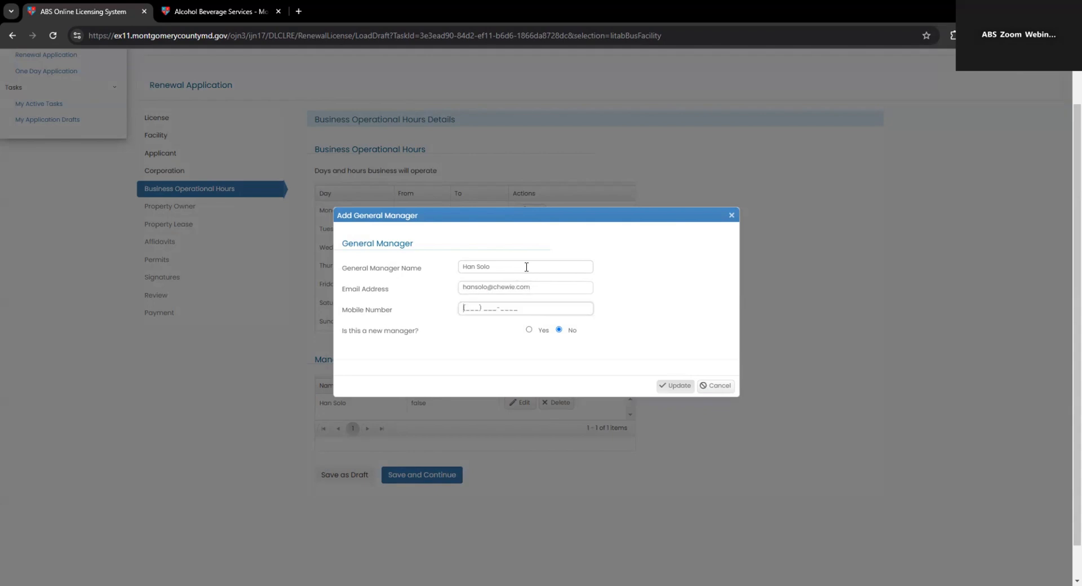
pyautogui.click(529, 330)
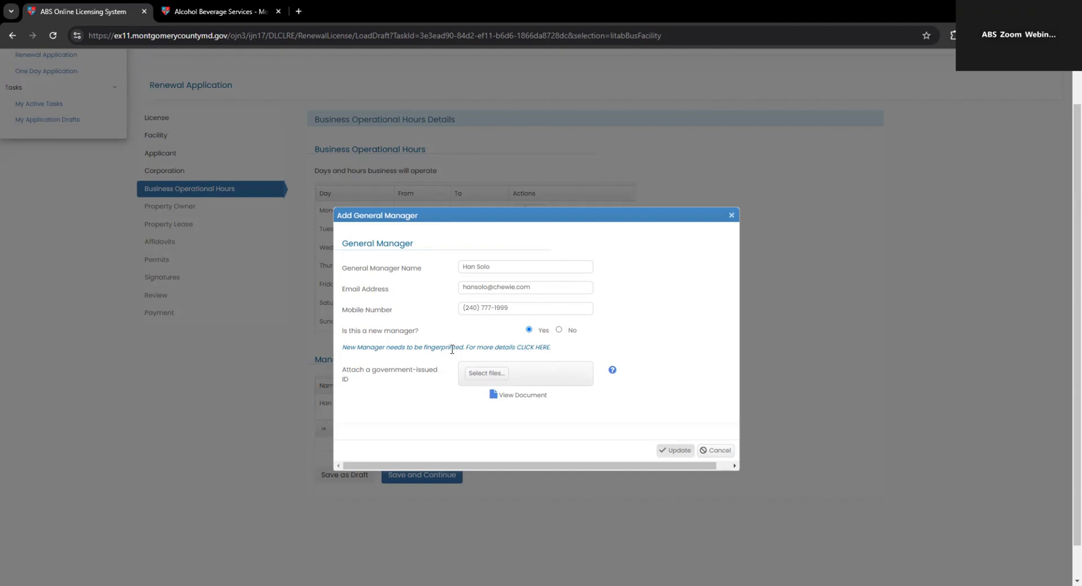
pyautogui.click(560, 331)
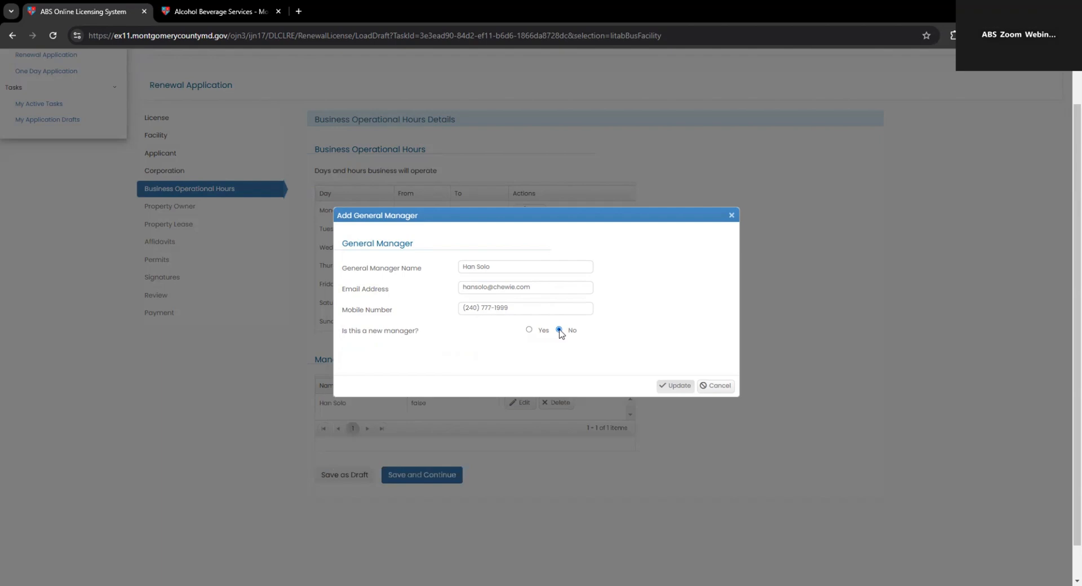
pyautogui.click(675, 387)
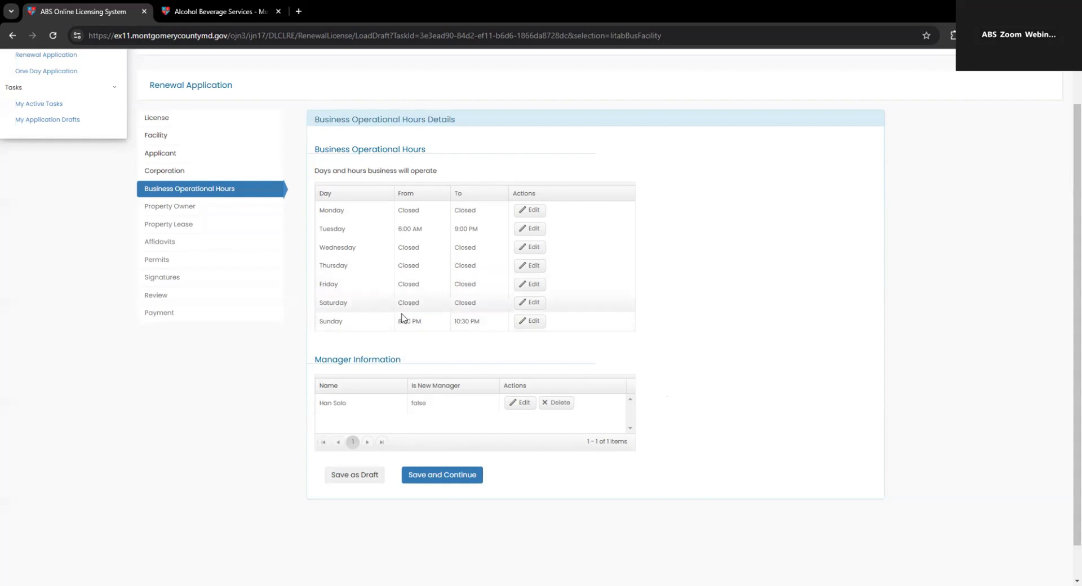
# Step: Save the hours, then enter the property owner's name, street address, Gaithersburg, Maryland and zip code
pyautogui.click(441, 476)
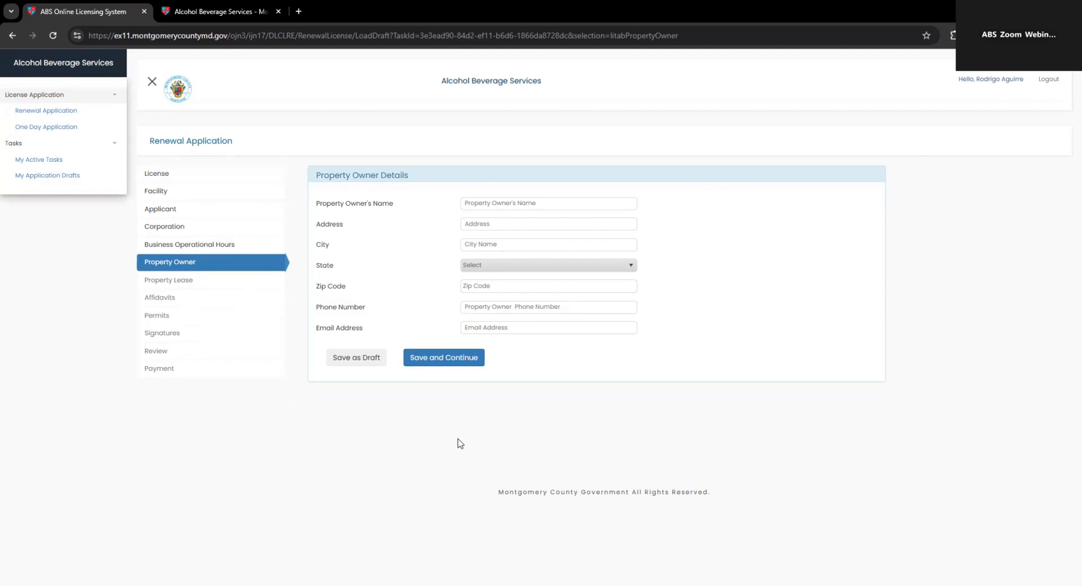
pyautogui.click(519, 205)
pyautogui.write('Luke Skywalerker')
pyautogui.press('Tab')
pyautogui.write('201')
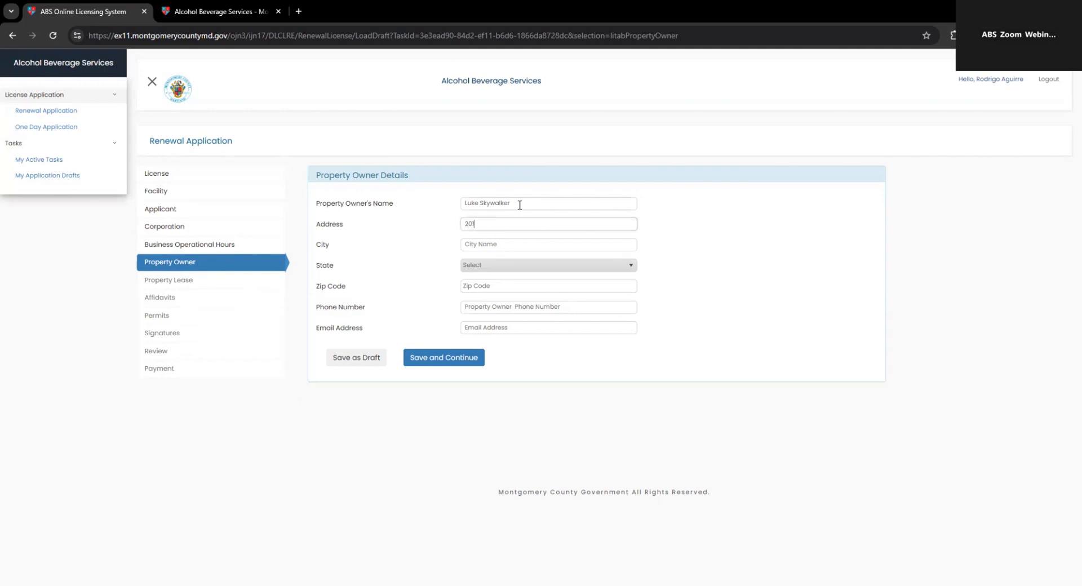
pyautogui.write(' Edison Park Dr')
pyautogui.press('Tab')
pyautogui.write('Gaithersburg')
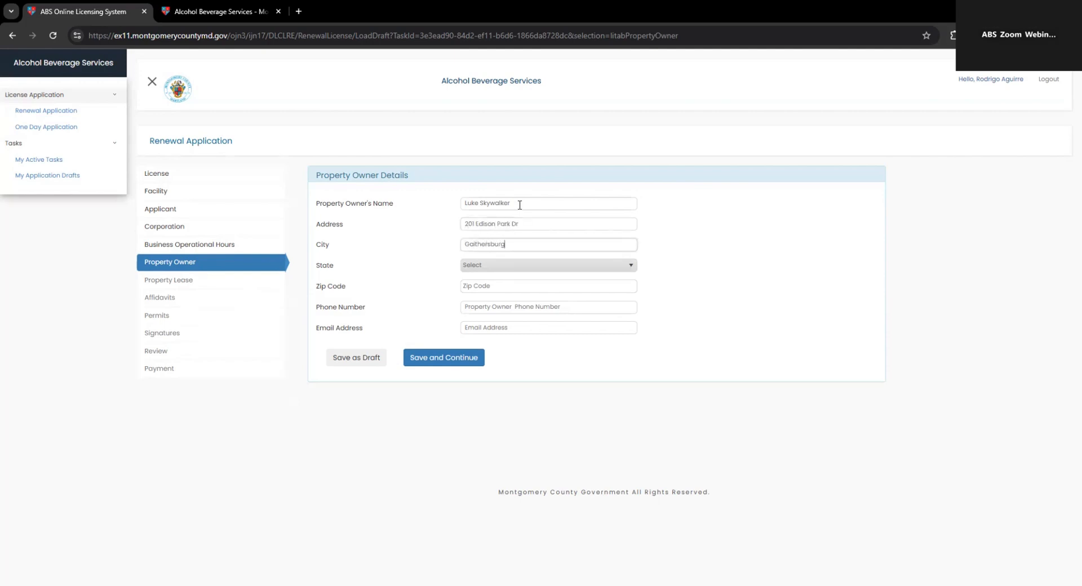
pyautogui.press('Tab')
pyautogui.write('mar')
pyautogui.press('Tab')
pyautogui.write('20874')
# Step: Enter the property owner's phone number and e-mail, then continue to lease details
pyautogui.click(505, 306)
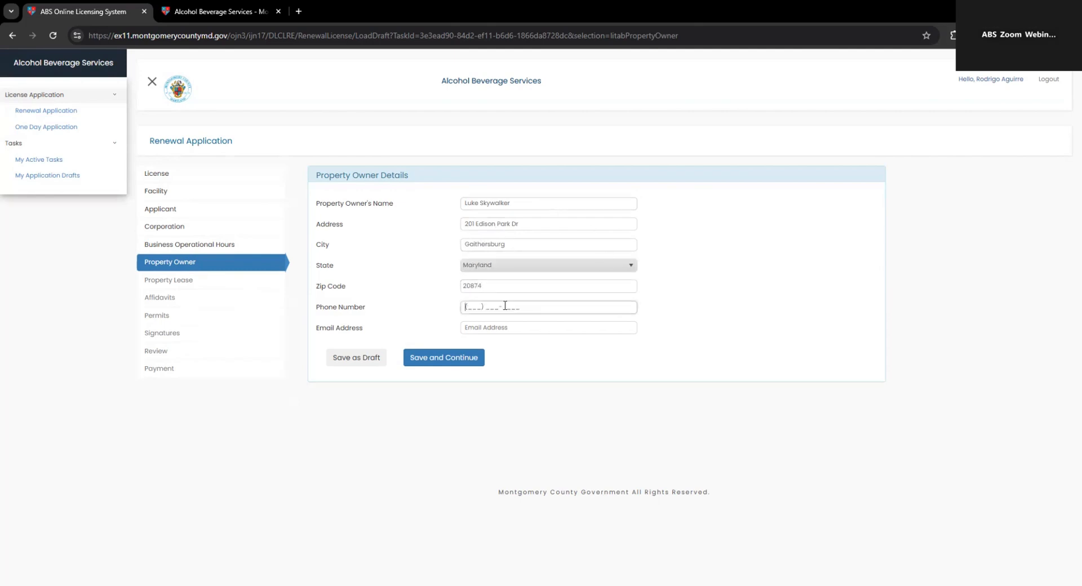
pyautogui.press('BackSpace')
pyautogui.press('BackSpace')
pyautogui.press('BackSpace')
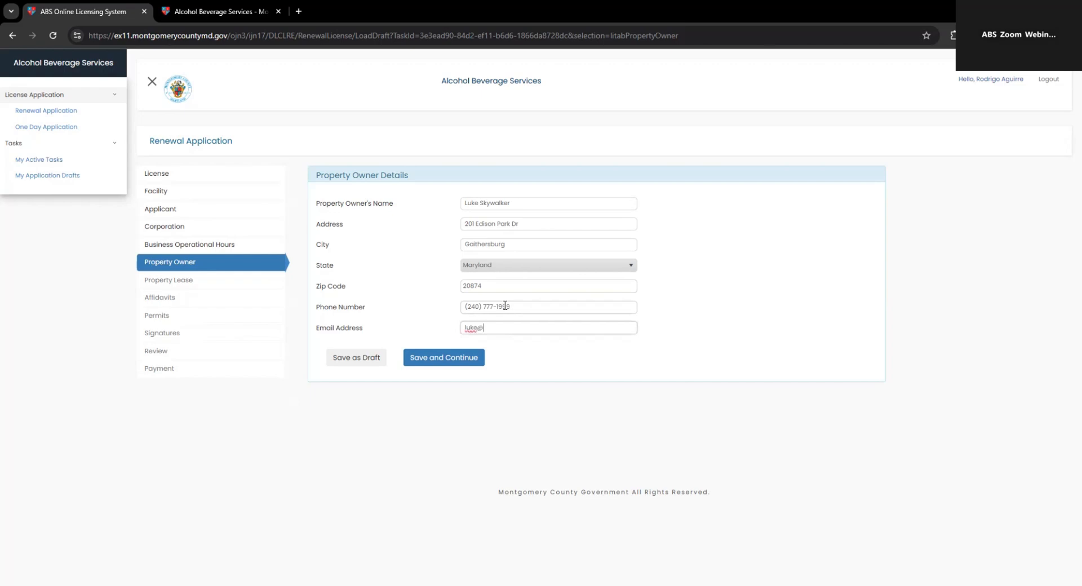
pyautogui.click(437, 359)
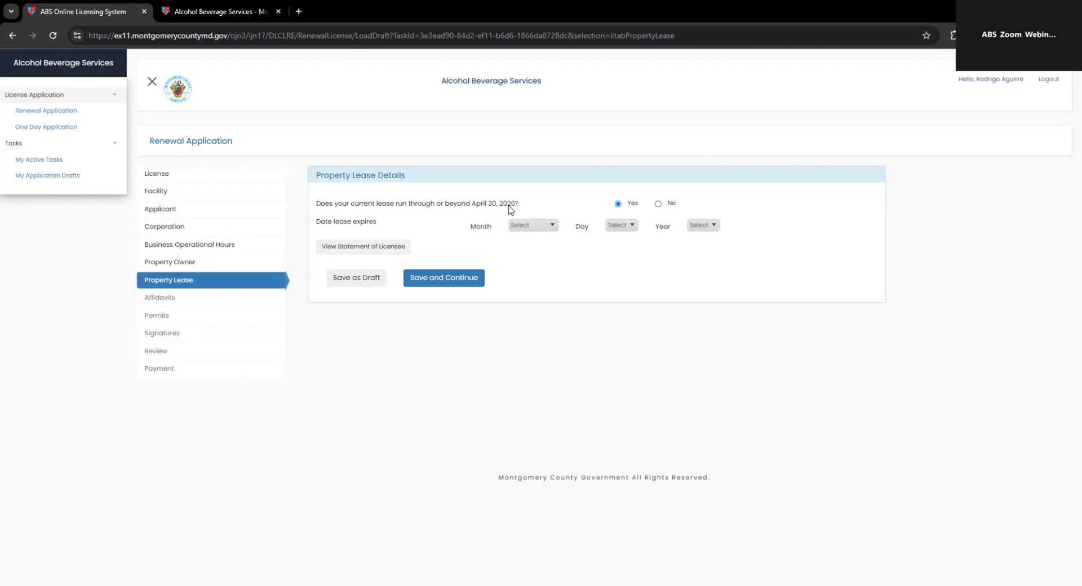
# Step: Review the landlord/owner of premises statement for the lease question
pyautogui.click(547, 228)
pyautogui.click(642, 256)
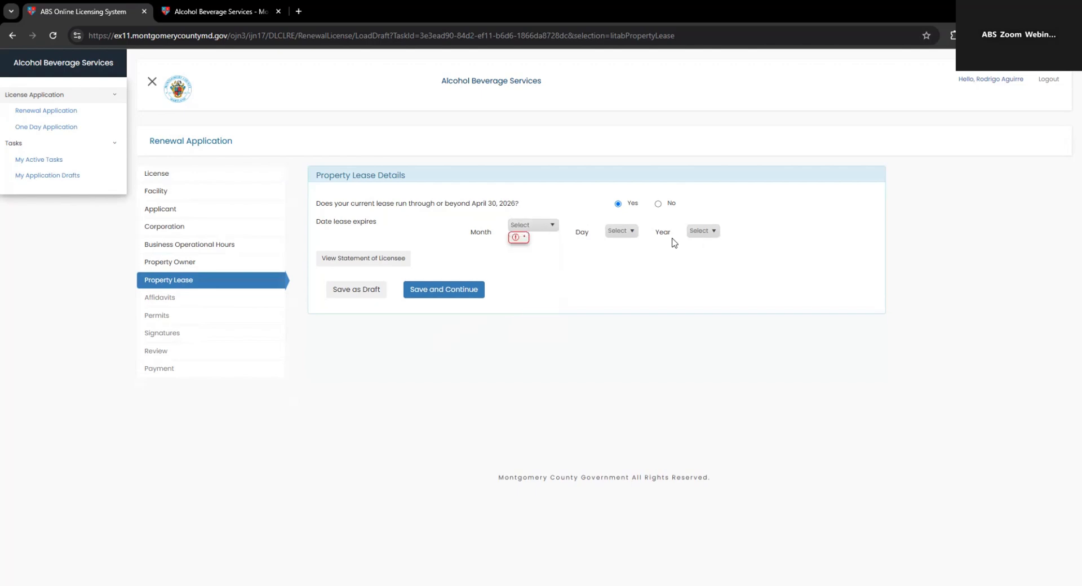
pyautogui.click(658, 203)
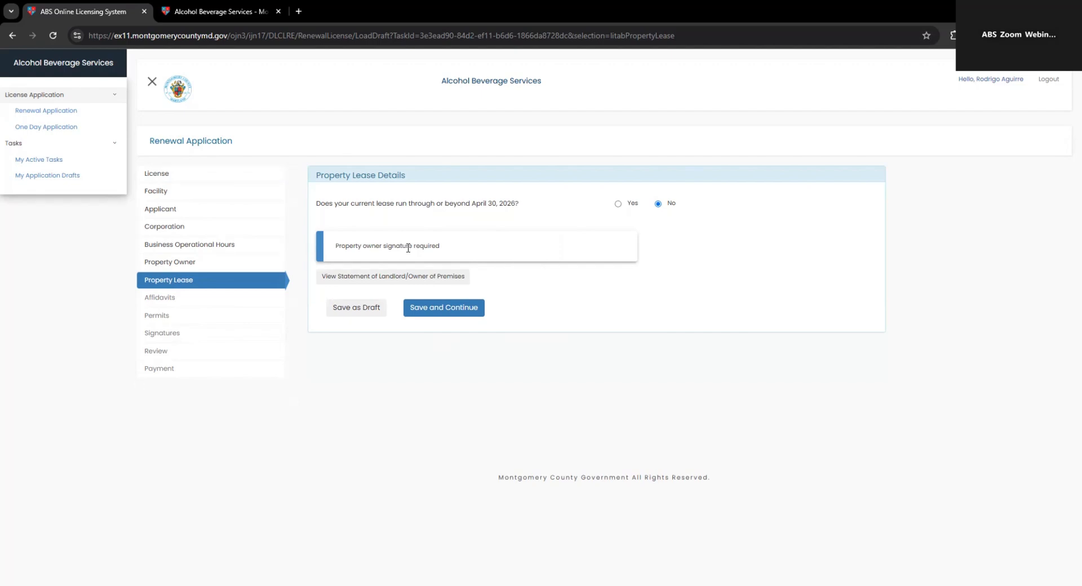
pyautogui.click(357, 285)
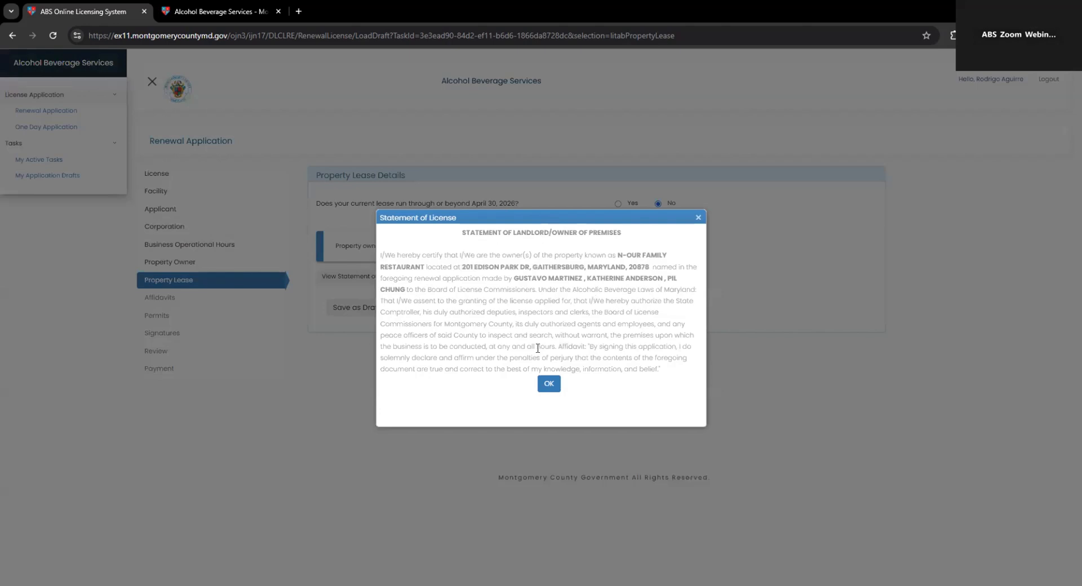
pyautogui.click(549, 386)
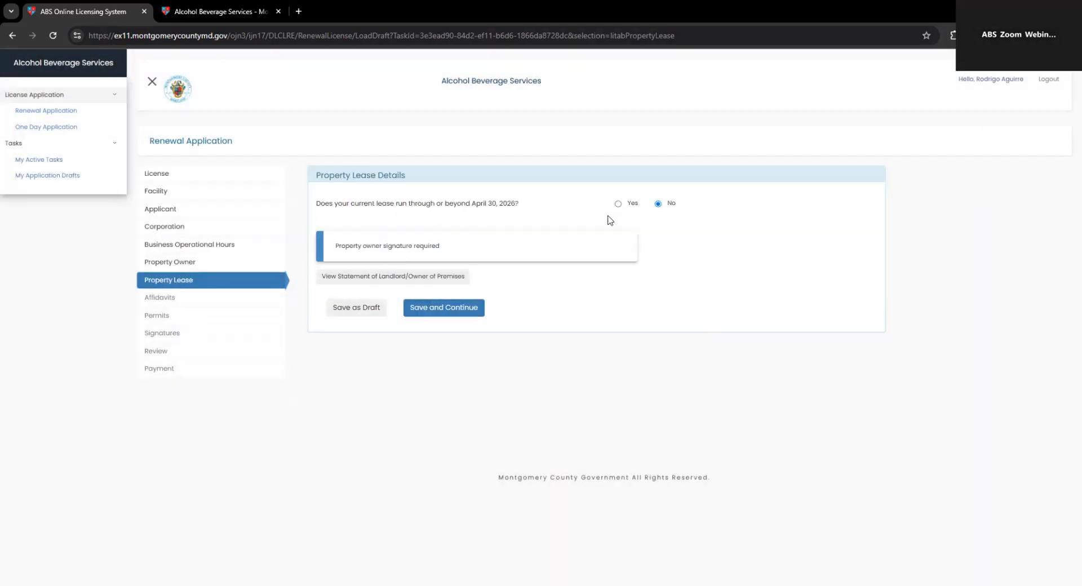
# Step: Answer Yes to the lease question with expiry May 4, 2030, and continue
pyautogui.click(618, 203)
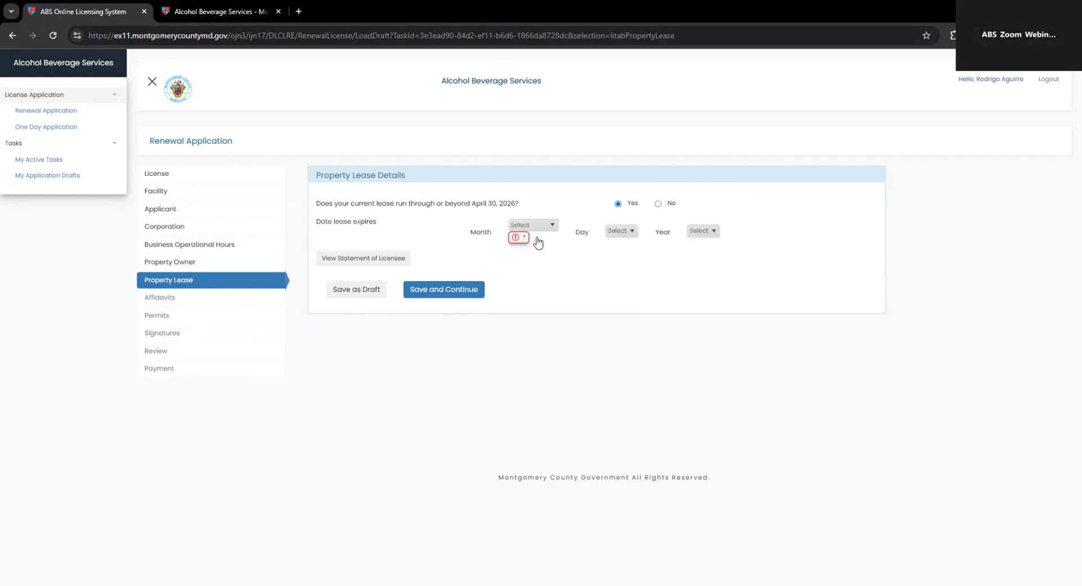
pyautogui.click(536, 231)
pyautogui.click(532, 313)
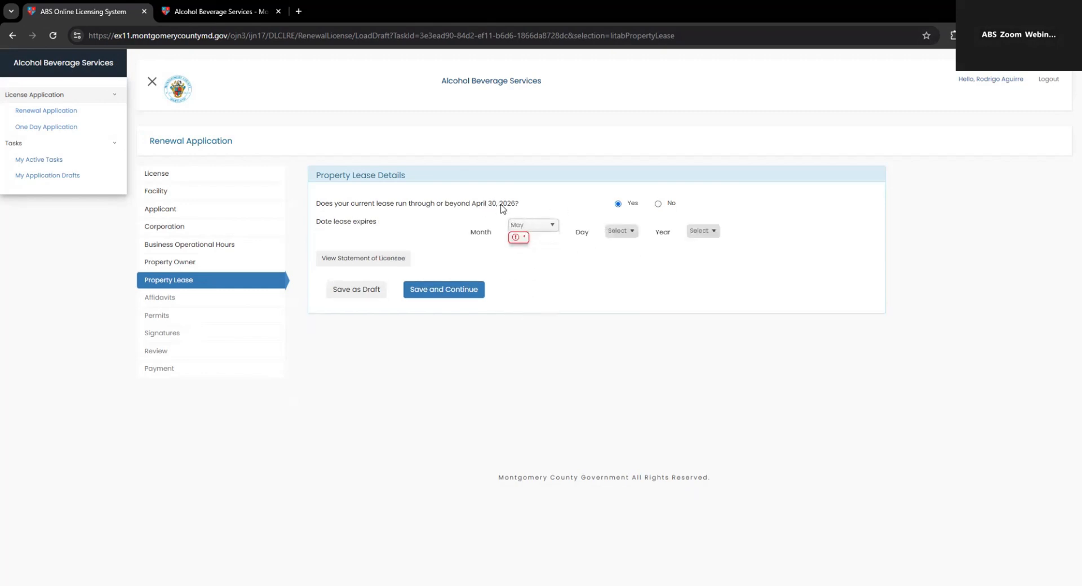
pyautogui.click(623, 232)
pyautogui.click(622, 295)
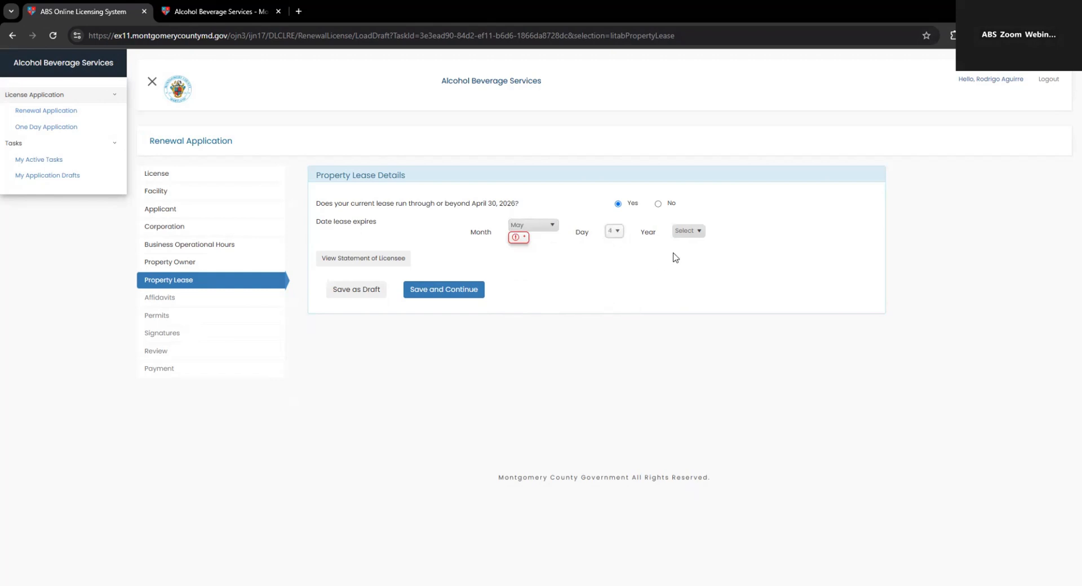
pyautogui.click(693, 232)
pyautogui.click(685, 311)
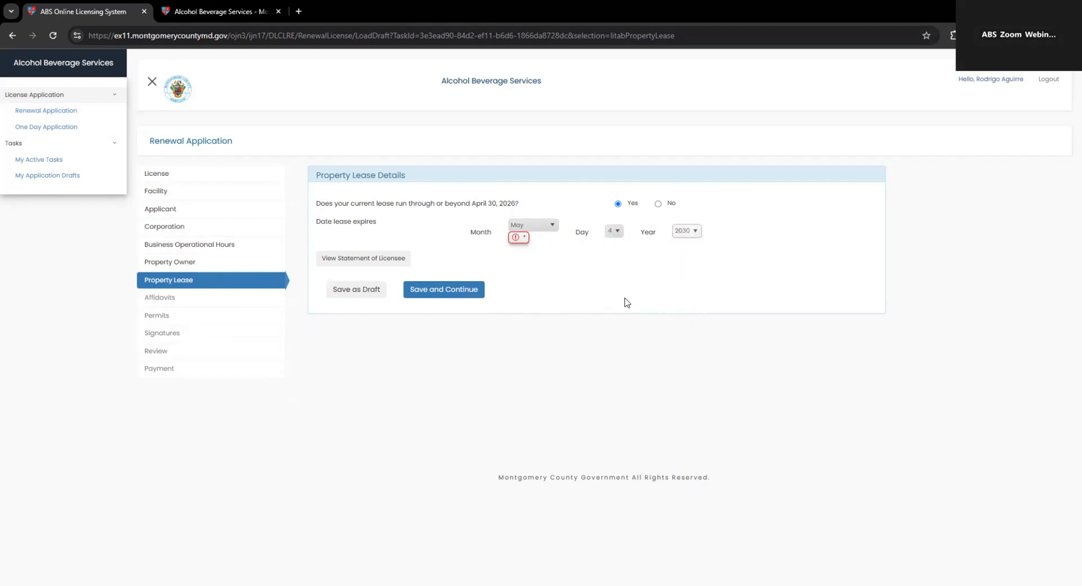
pyautogui.click(449, 299)
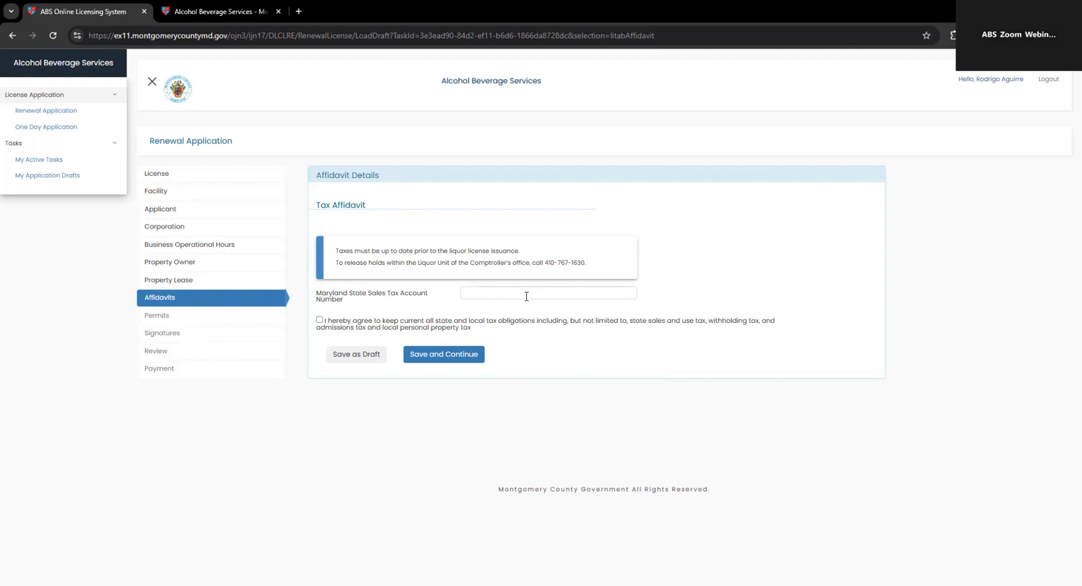
# Step: Enter the Maryland sales tax account number and tick the tax-obligations agreement checkbox
pyautogui.click(501, 297)
pyautogui.click(320, 321)
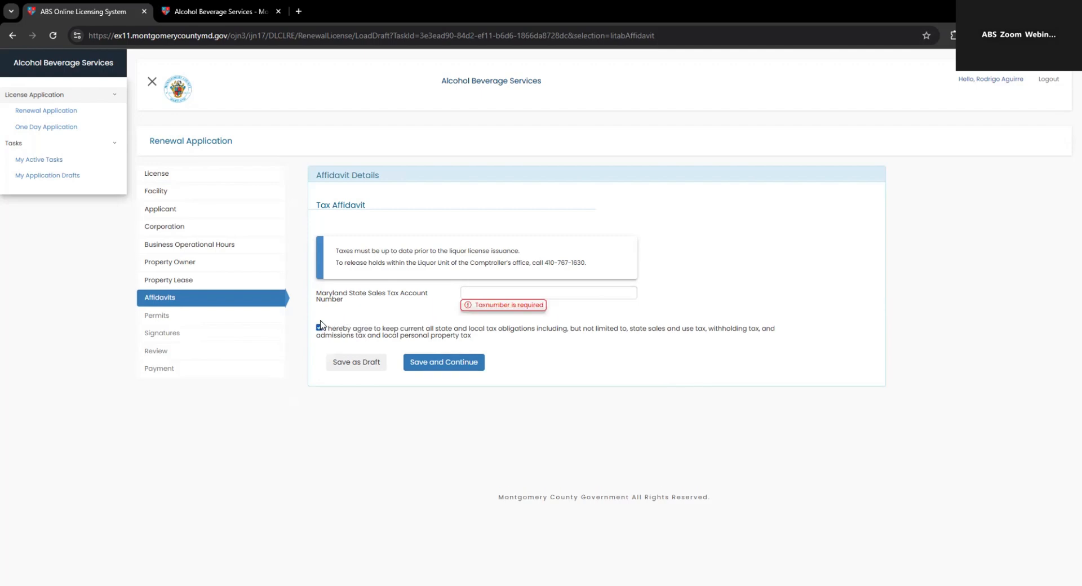
pyautogui.click(485, 293)
pyautogui.write('123456789')
pyautogui.click(641, 337)
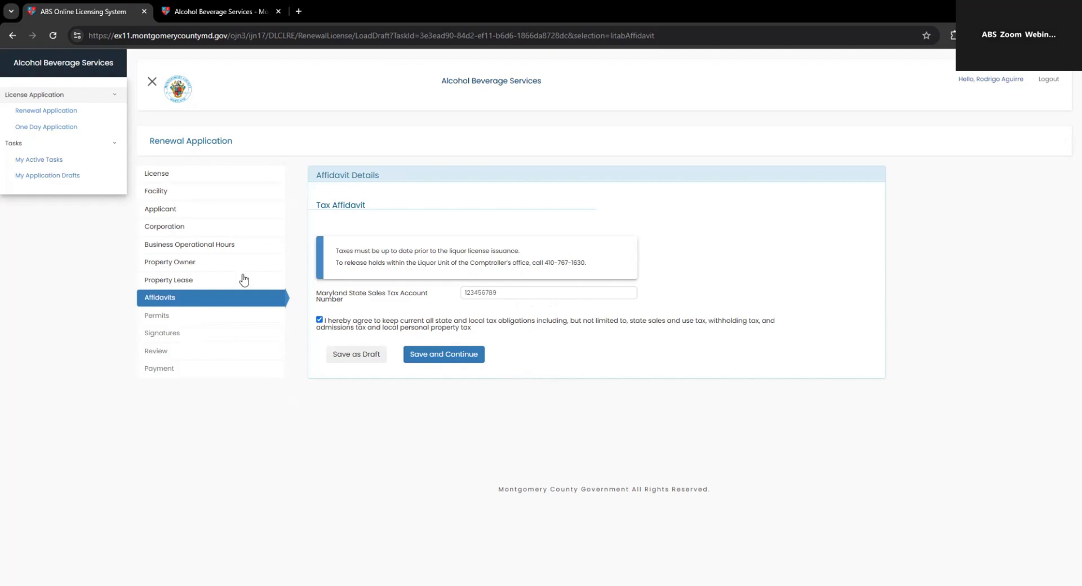
# Step: Save the tax affidavit, drop the Catering permit, and continue with Outdoor Cafe and Wine Corkage
pyautogui.click(458, 360)
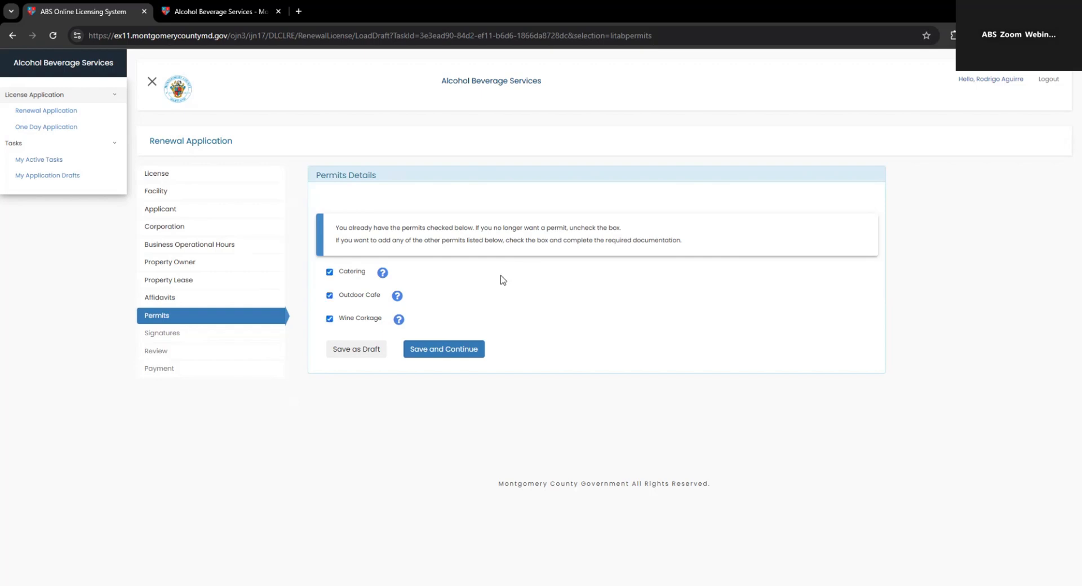
pyautogui.click(329, 272)
pyautogui.click(382, 273)
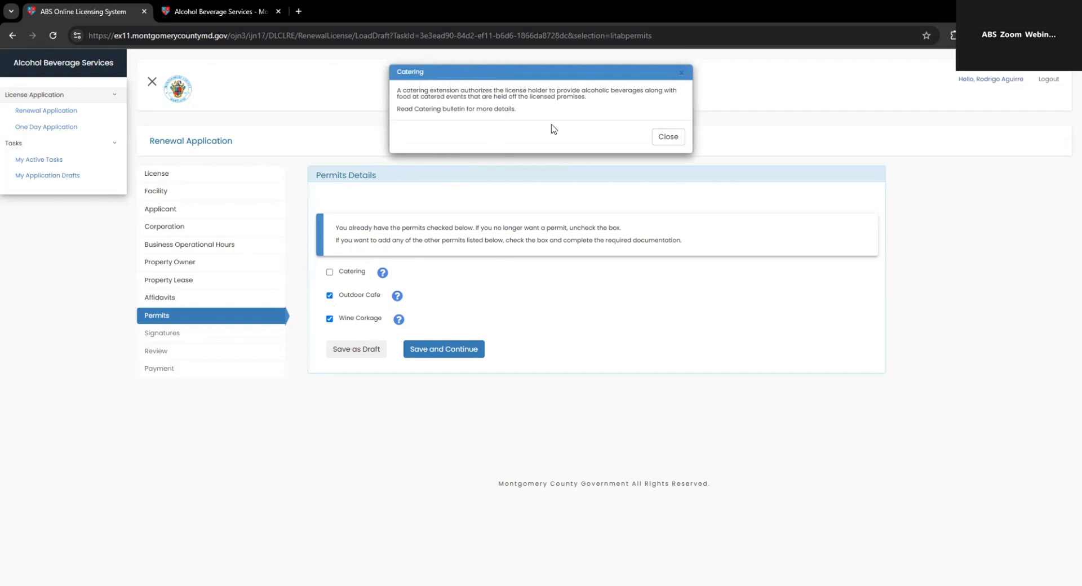
pyautogui.click(669, 139)
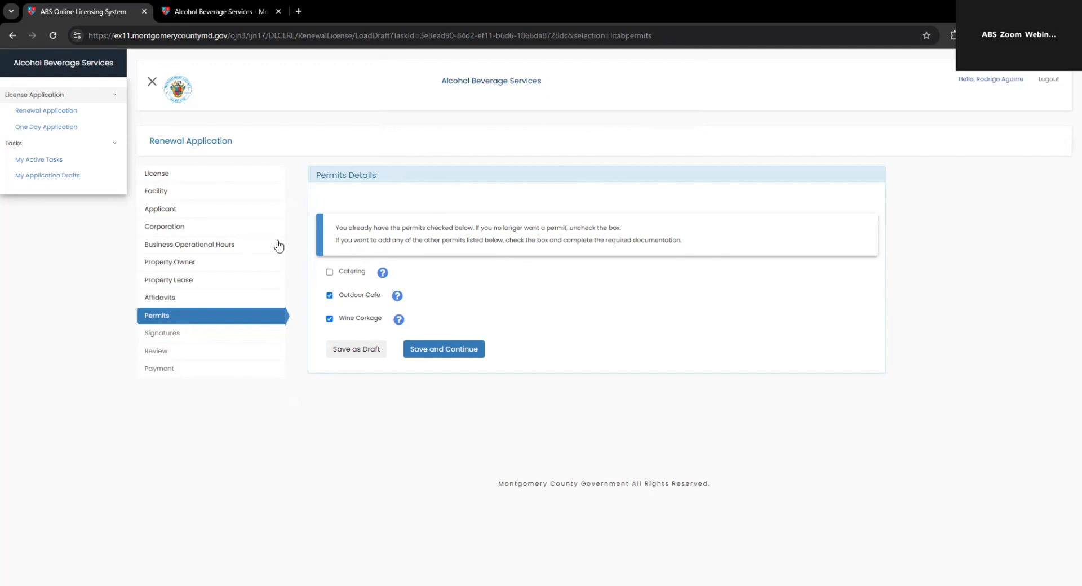
pyautogui.click(459, 350)
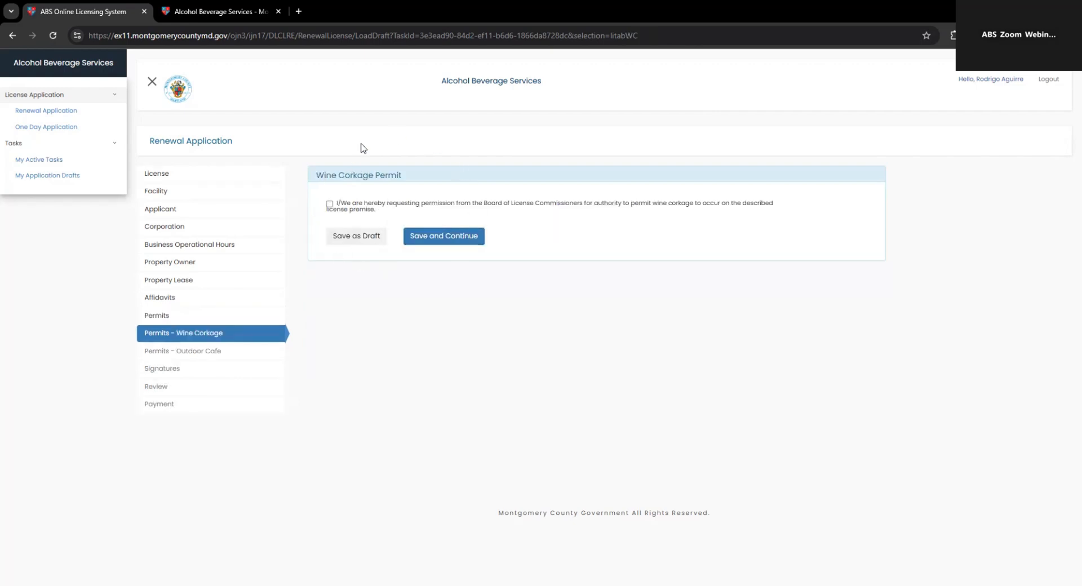
# Step: Request the Wine Corkage permit, then the Outdoor Cafe permit with 4 tables and 16 seats
pyautogui.click(329, 204)
pyautogui.click(451, 237)
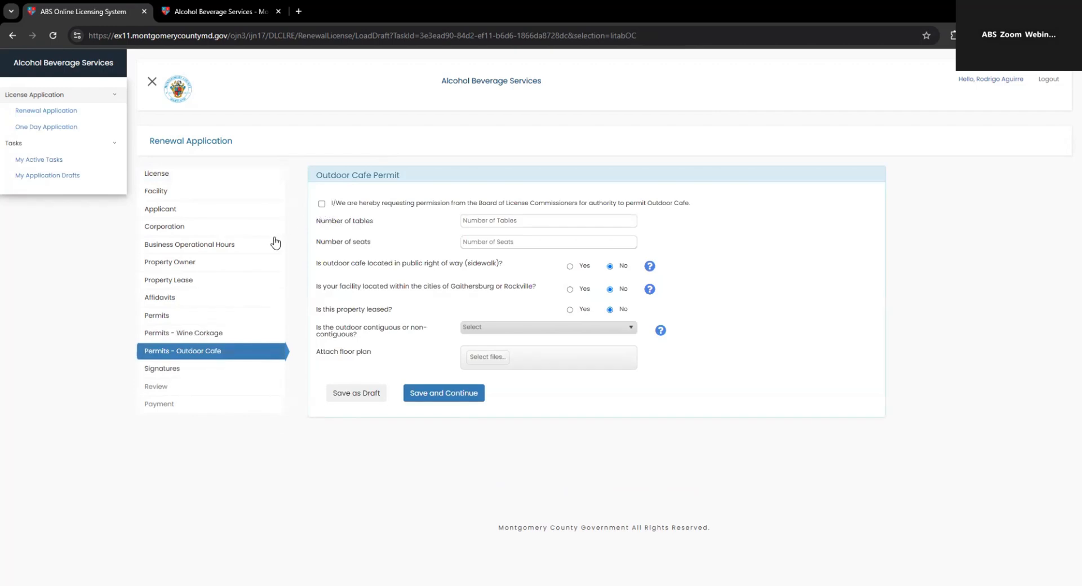
pyautogui.click(322, 204)
pyautogui.click(513, 220)
pyautogui.write('4')
pyautogui.click(492, 239)
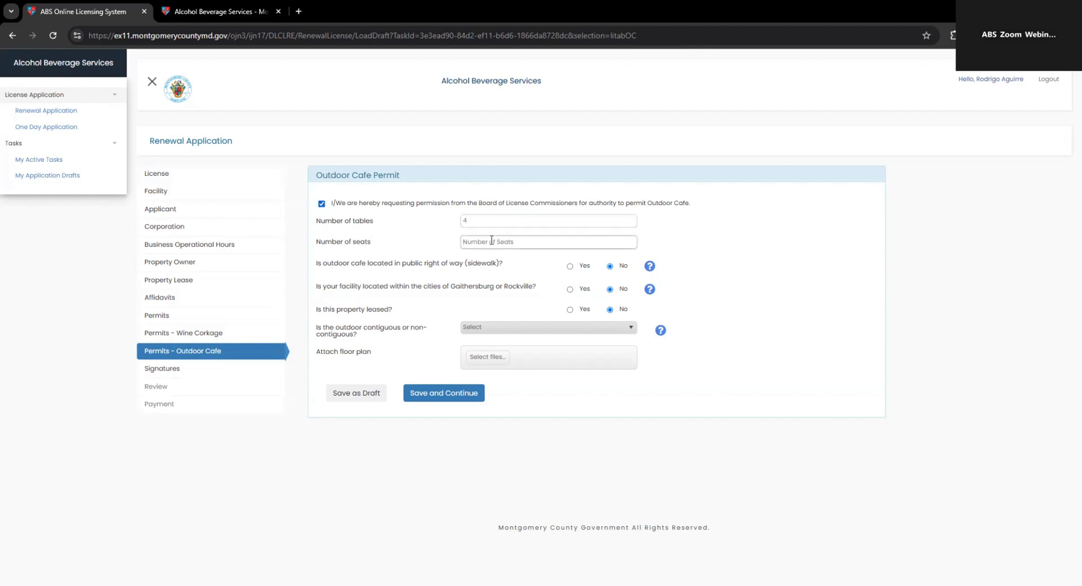
pyautogui.write('16')
# Step: Uncheck Outdoor Cafe and Wine Corkage in the permits list and save the permit choices
pyautogui.click(166, 319)
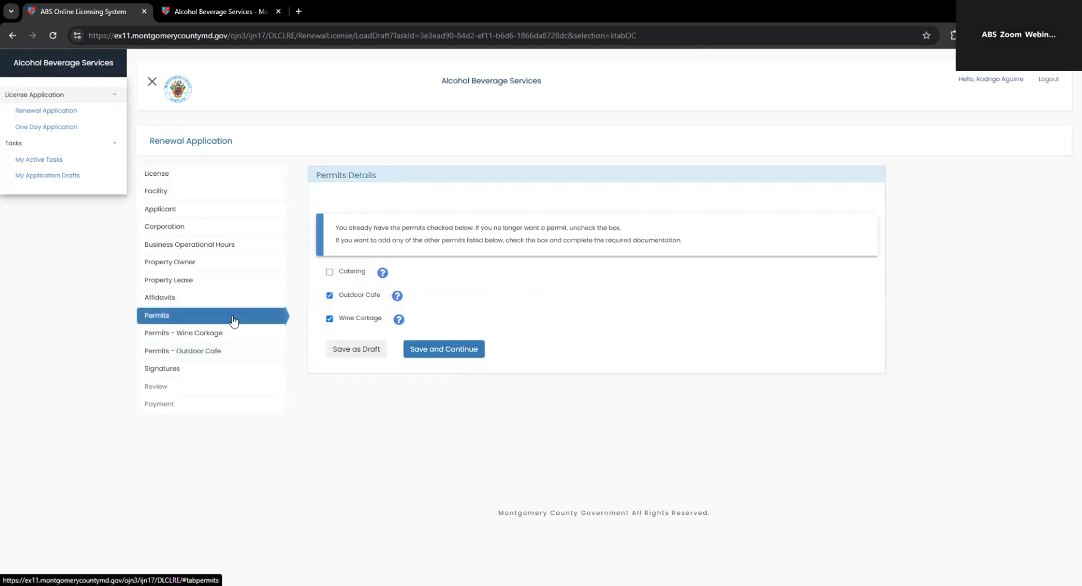
pyautogui.click(330, 295)
pyautogui.click(330, 319)
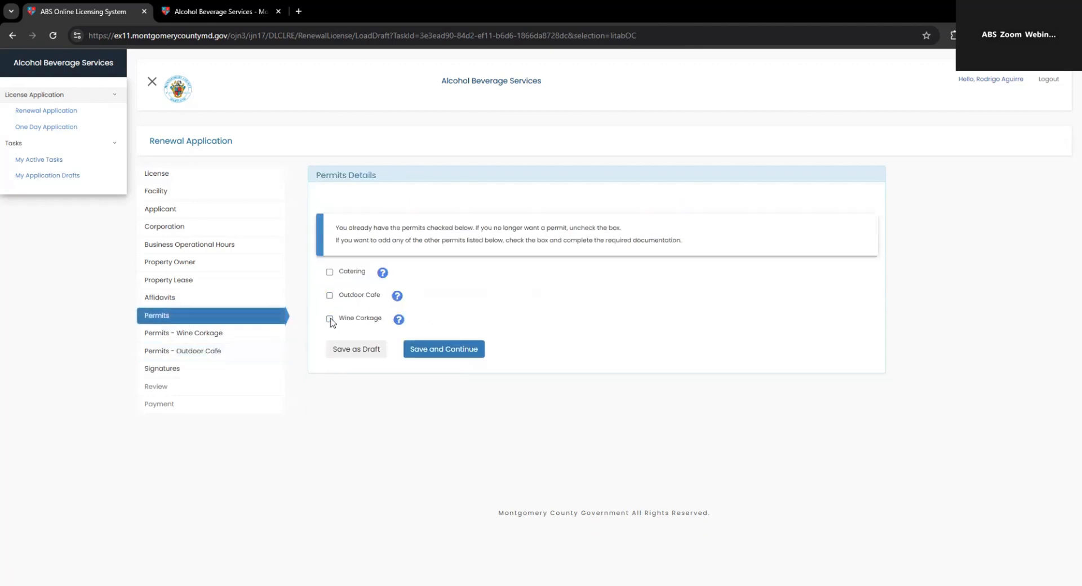
pyautogui.click(470, 354)
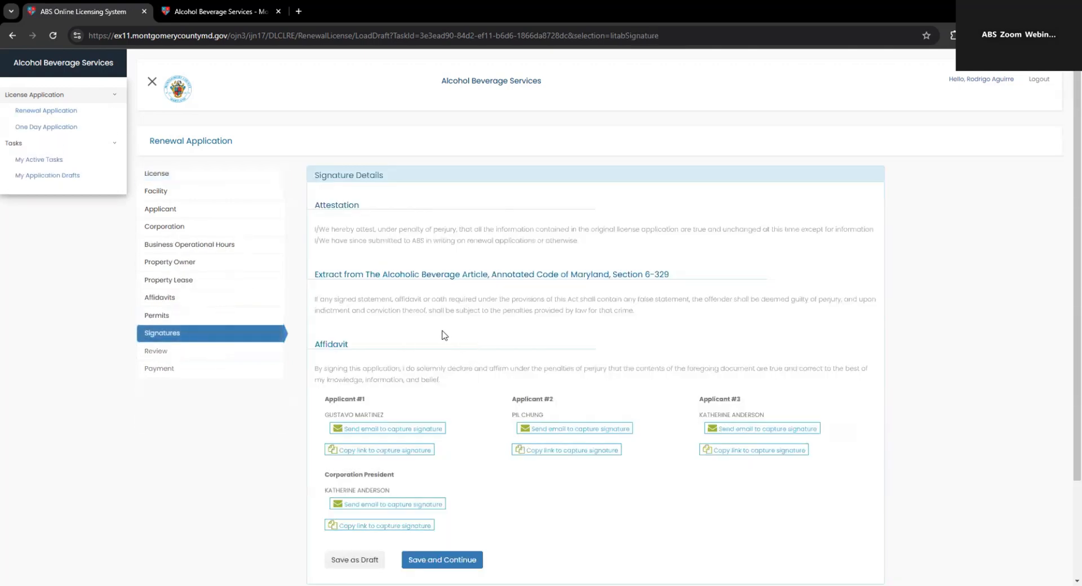
# Step: Send signature request emails to Applicant #1 and Applicant #2, confirming each
pyautogui.scroll(-1, 444, 336)
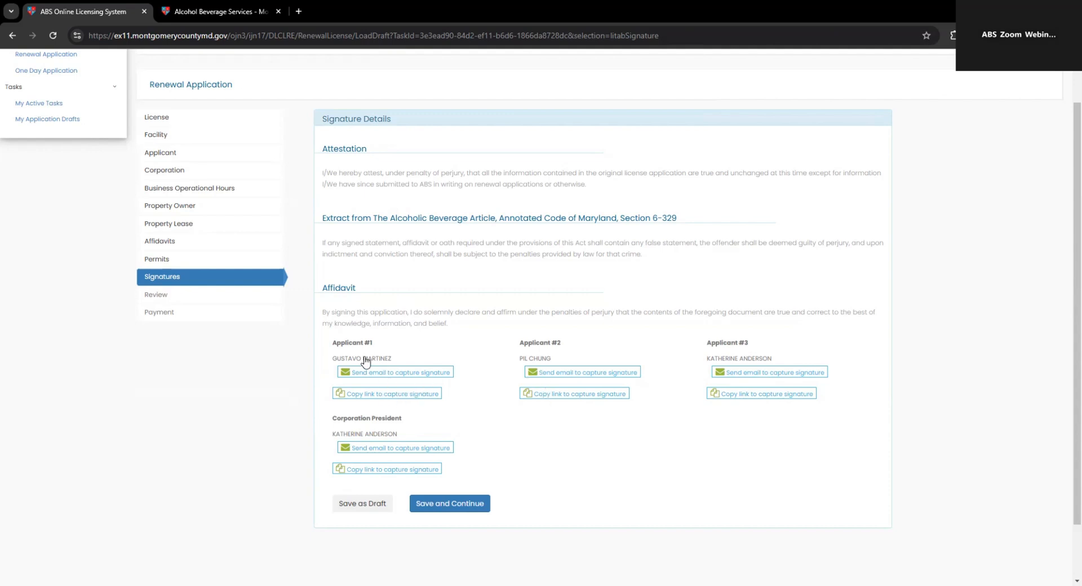
pyautogui.click(404, 373)
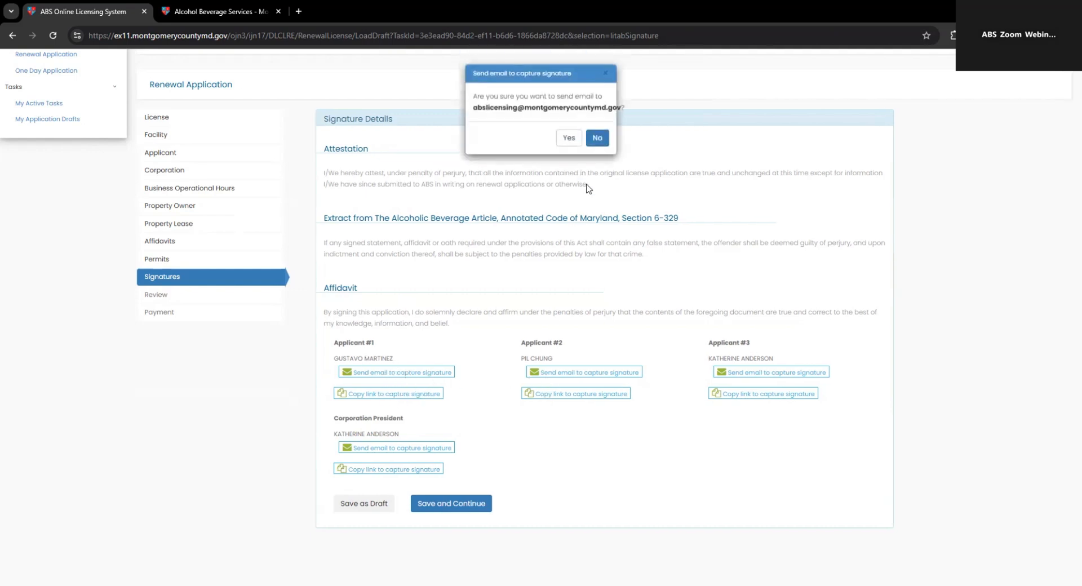
pyautogui.click(563, 138)
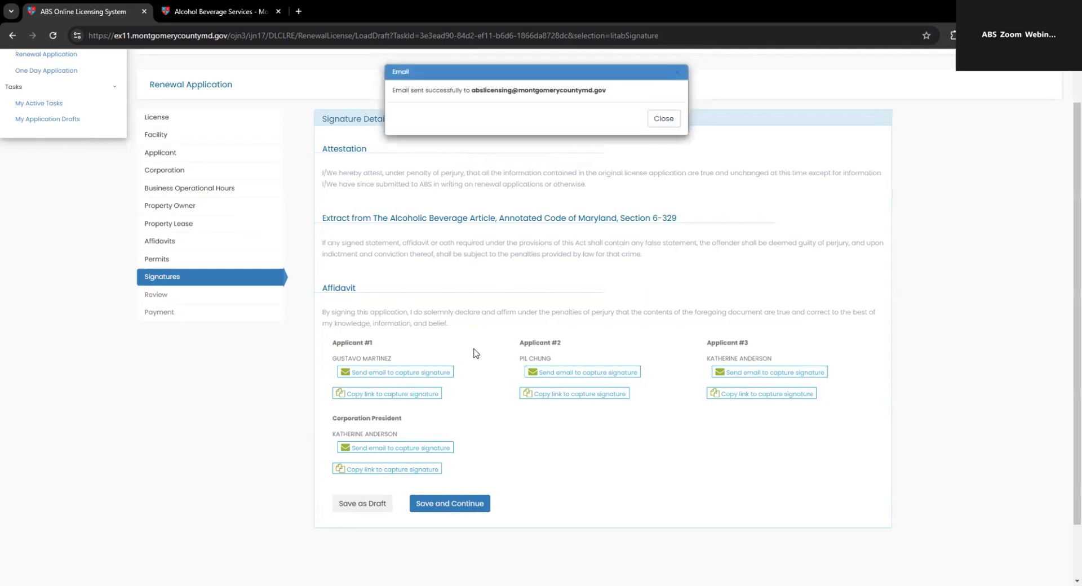
pyautogui.click(660, 121)
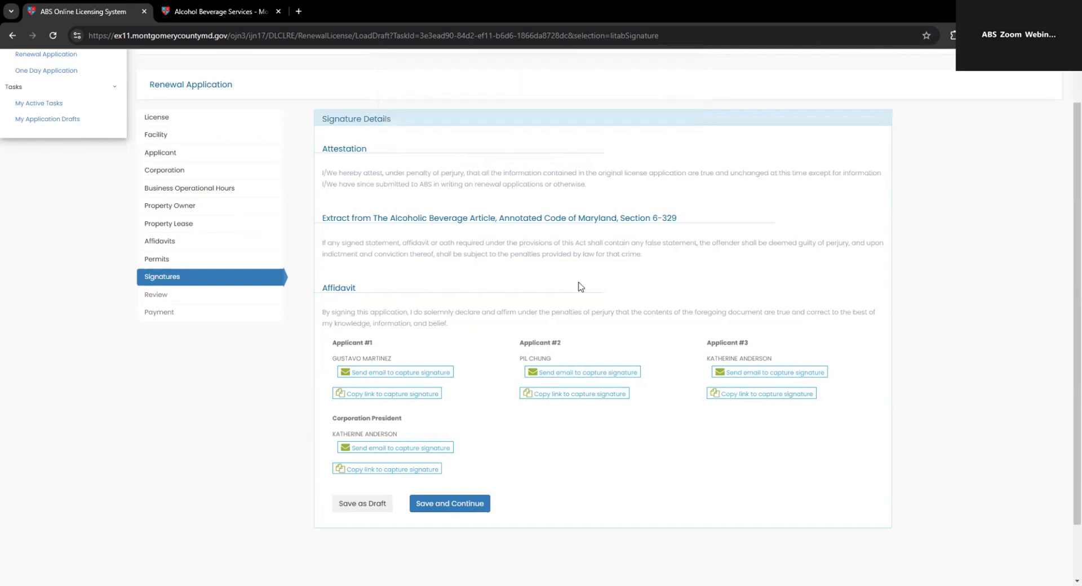
pyautogui.click(573, 373)
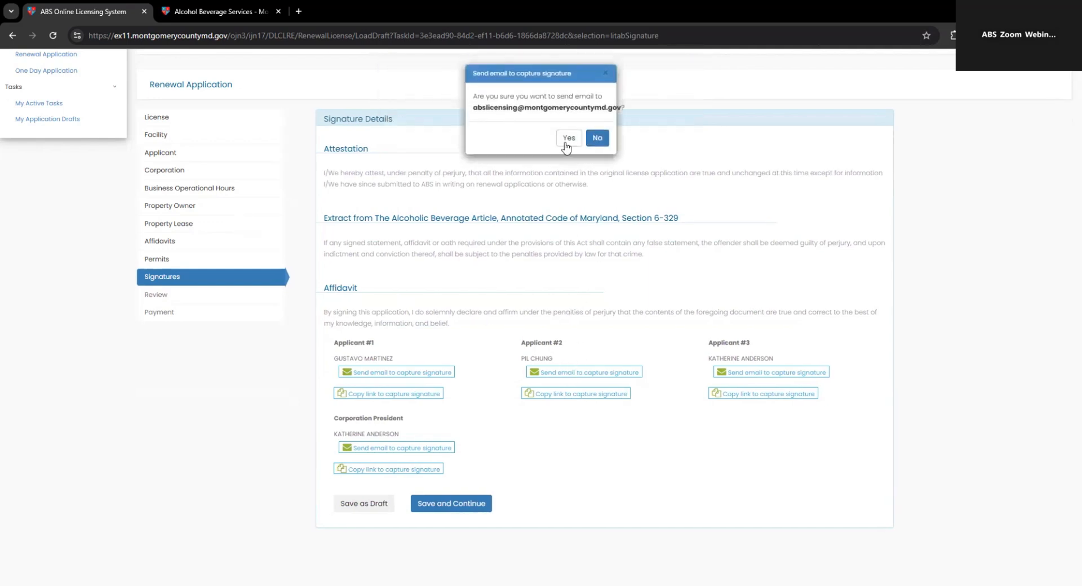
pyautogui.click(564, 139)
pyautogui.click(664, 118)
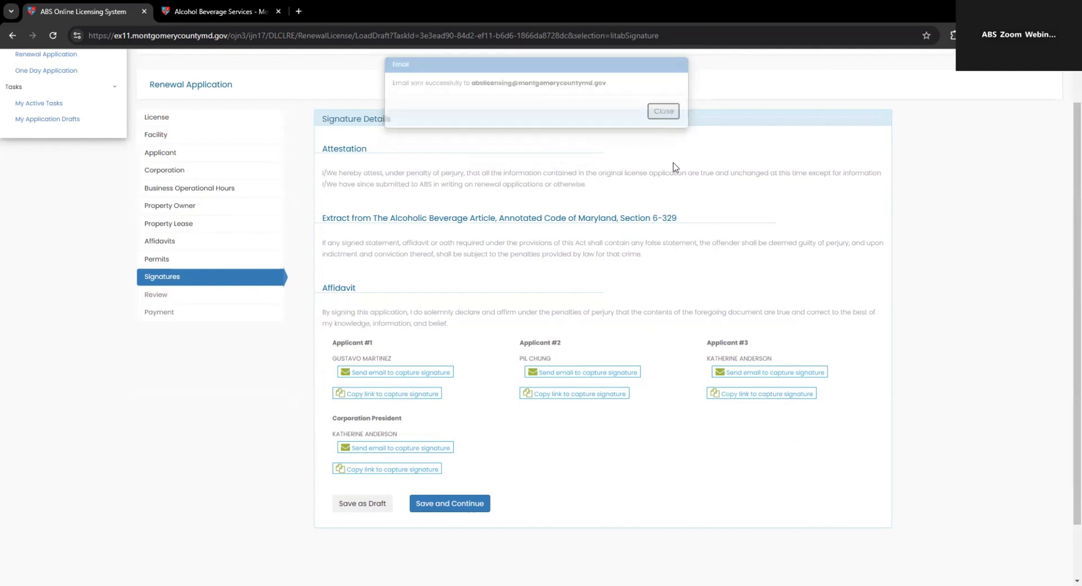
# Step: Copy the shareable signature capture link and dismiss the missing signatures warning
pyautogui.click(748, 397)
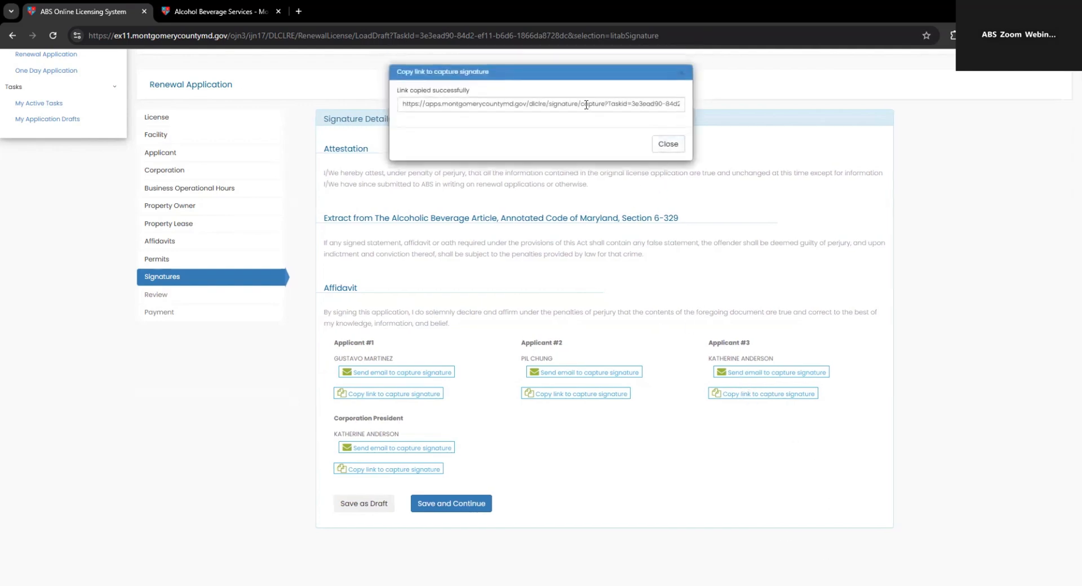
pyautogui.tripleClick(586, 105)
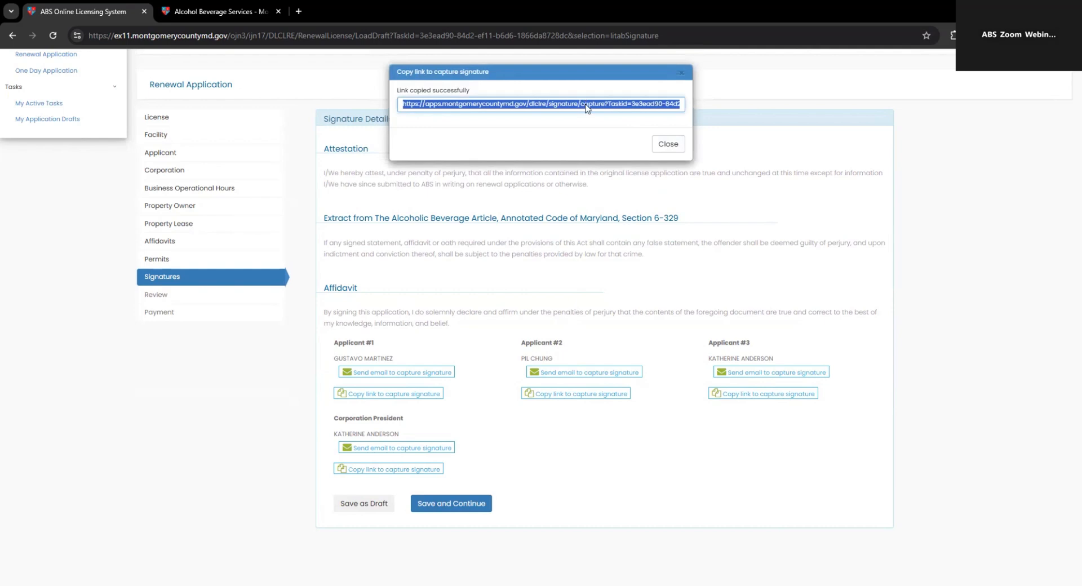
pyautogui.rightClick(586, 105)
pyautogui.click(624, 174)
pyautogui.click(661, 242)
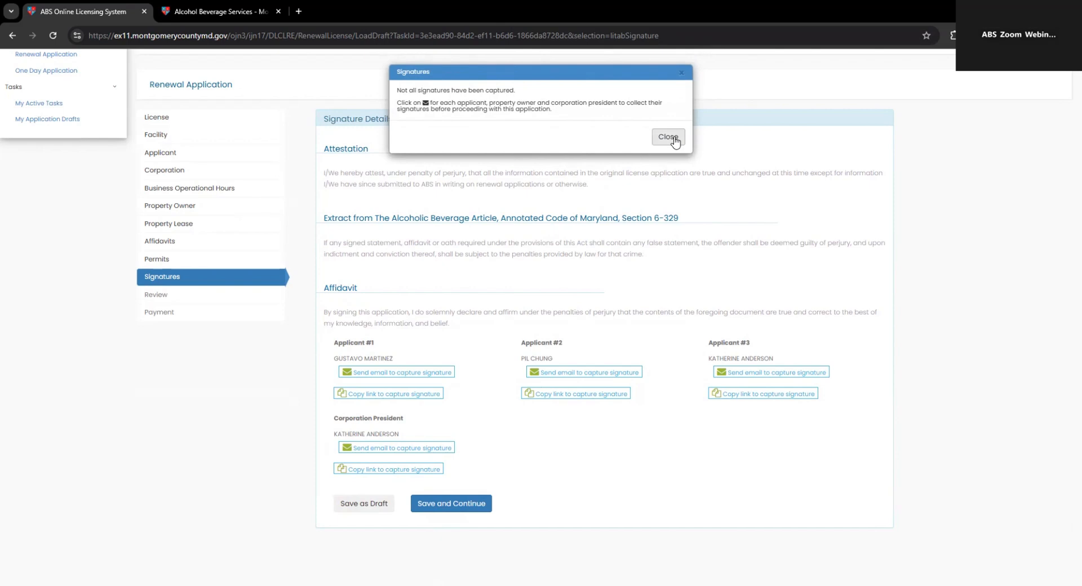
pyautogui.click(668, 137)
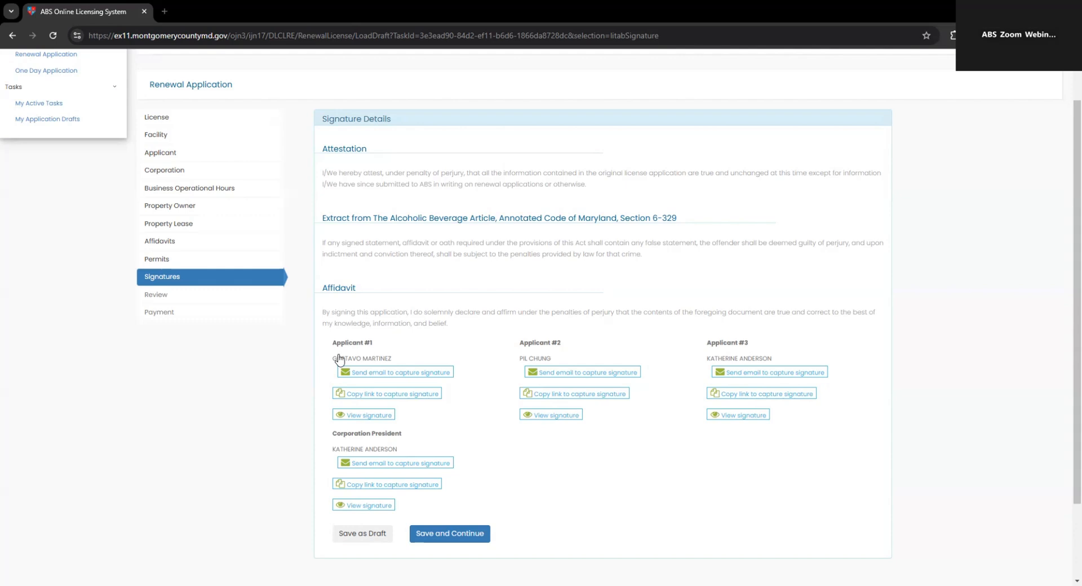
# Step: Show and hide Applicant #1's captured signature, then save and continue to the review
pyautogui.click(371, 417)
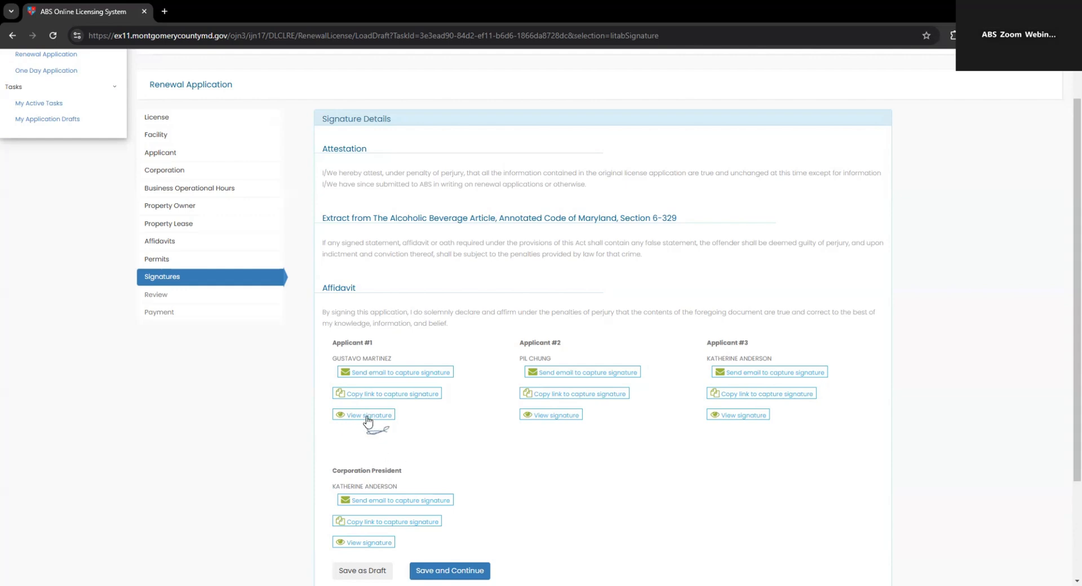
pyautogui.click(367, 417)
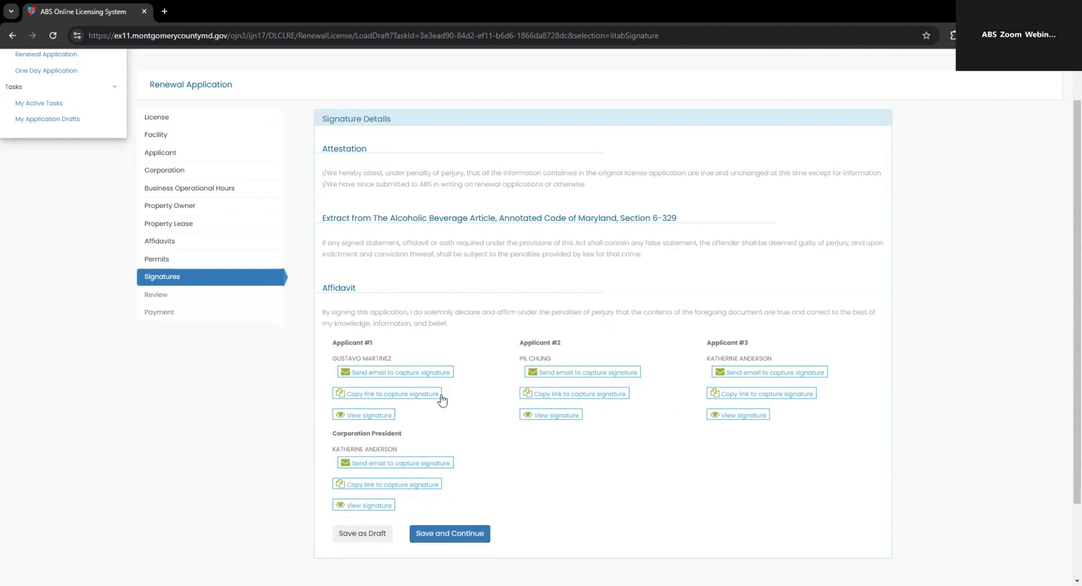
pyautogui.click(461, 534)
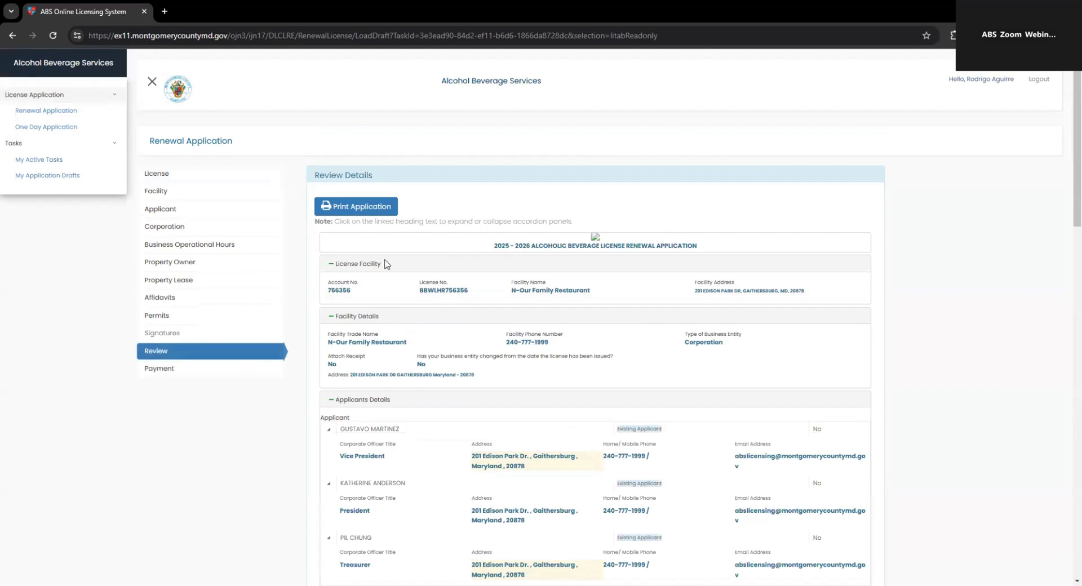
pyautogui.scroll(-5, 658, 344)
pyautogui.scroll(-15, 602, 343)
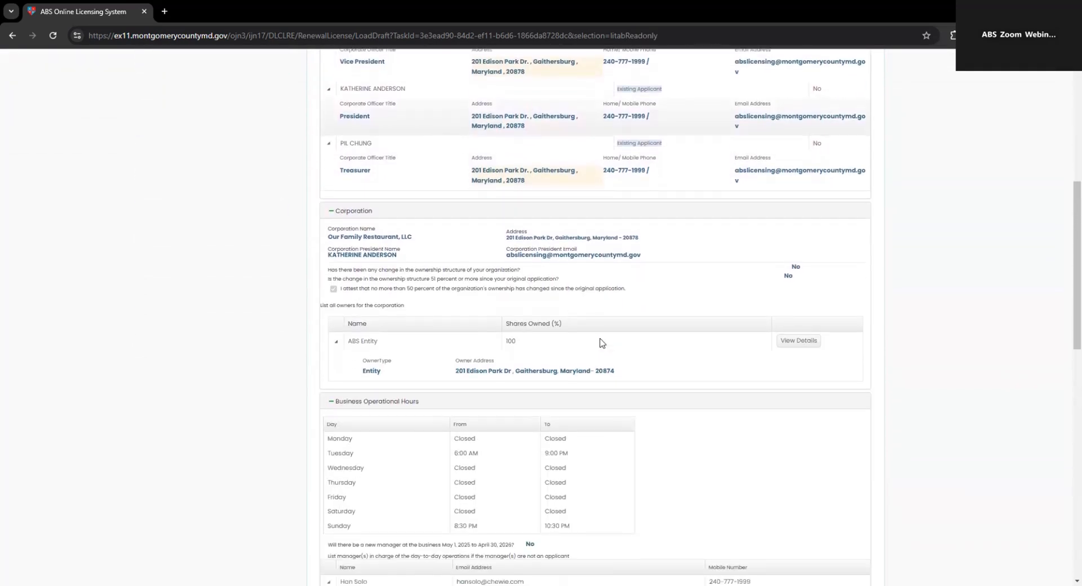
pyautogui.scroll(-3, 602, 342)
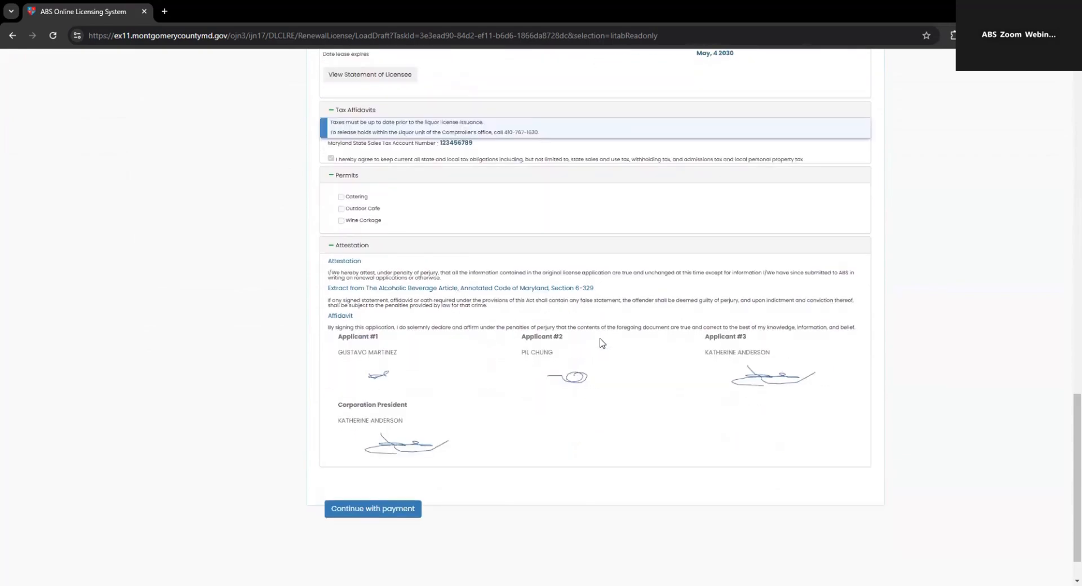
pyautogui.scroll(20, 596, 348)
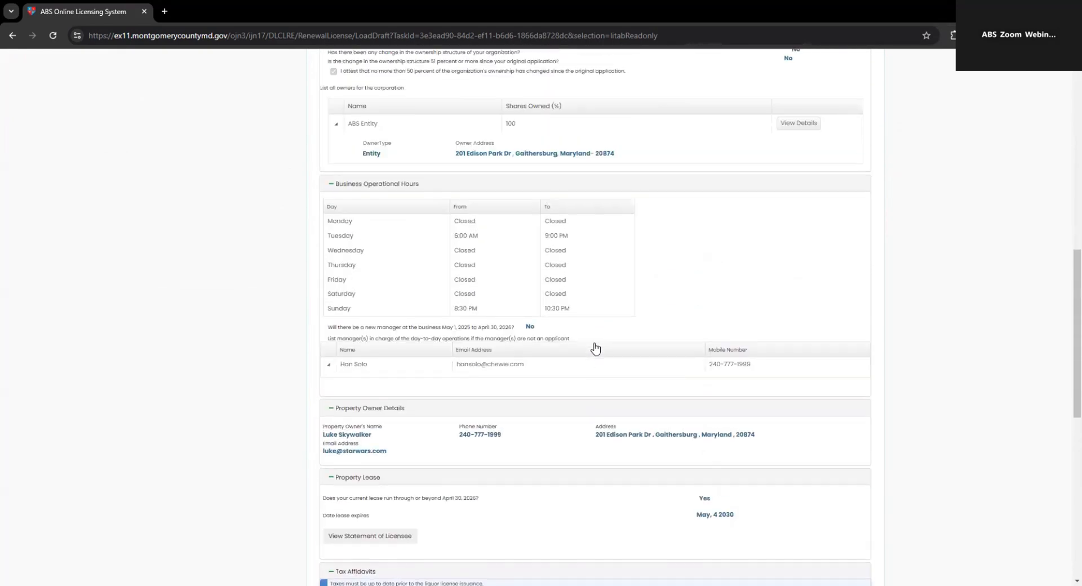
pyautogui.scroll(2, 594, 346)
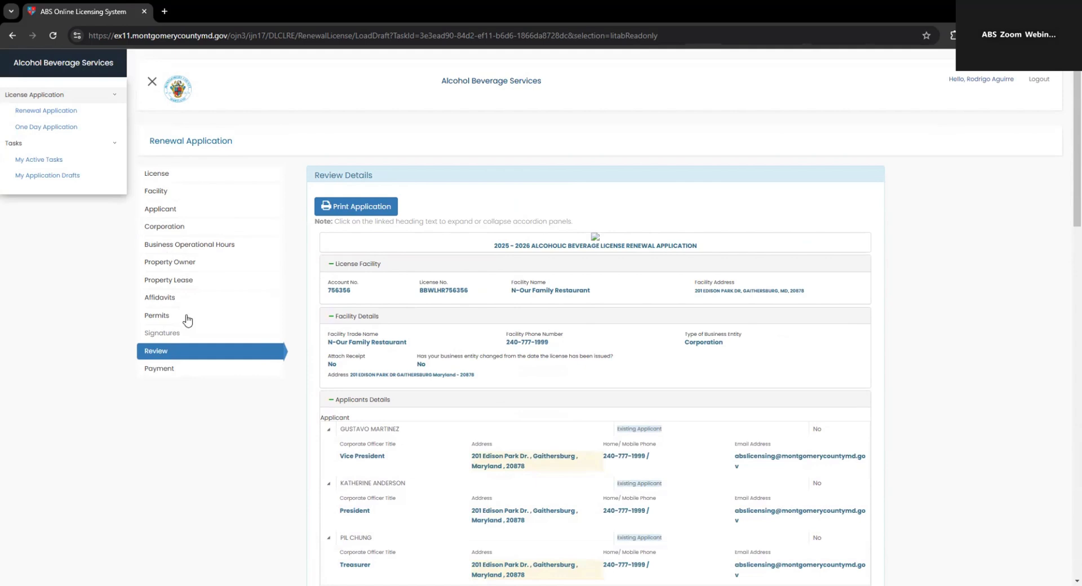
pyautogui.click(353, 210)
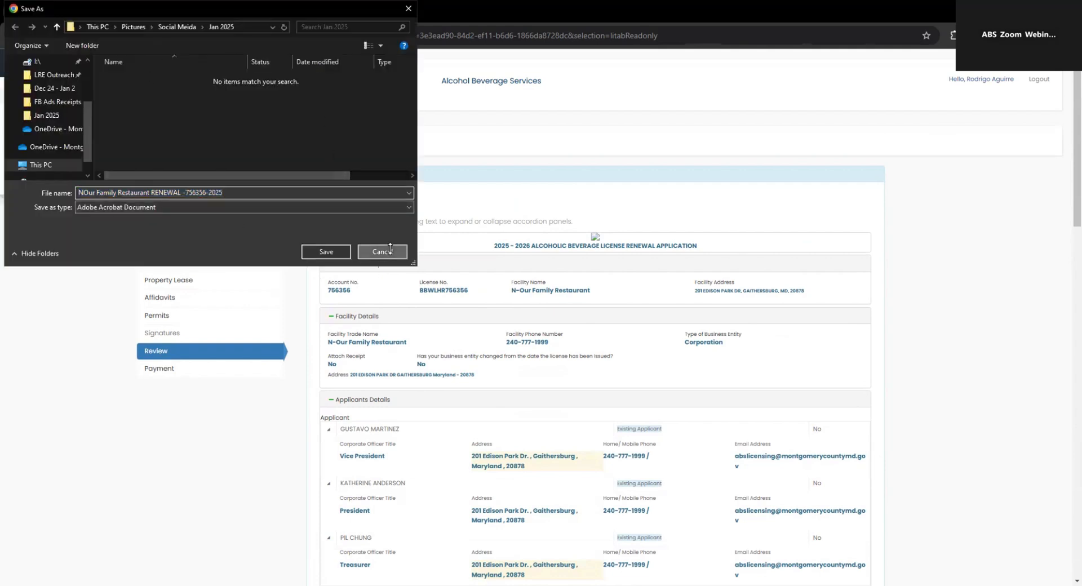
pyautogui.click(382, 251)
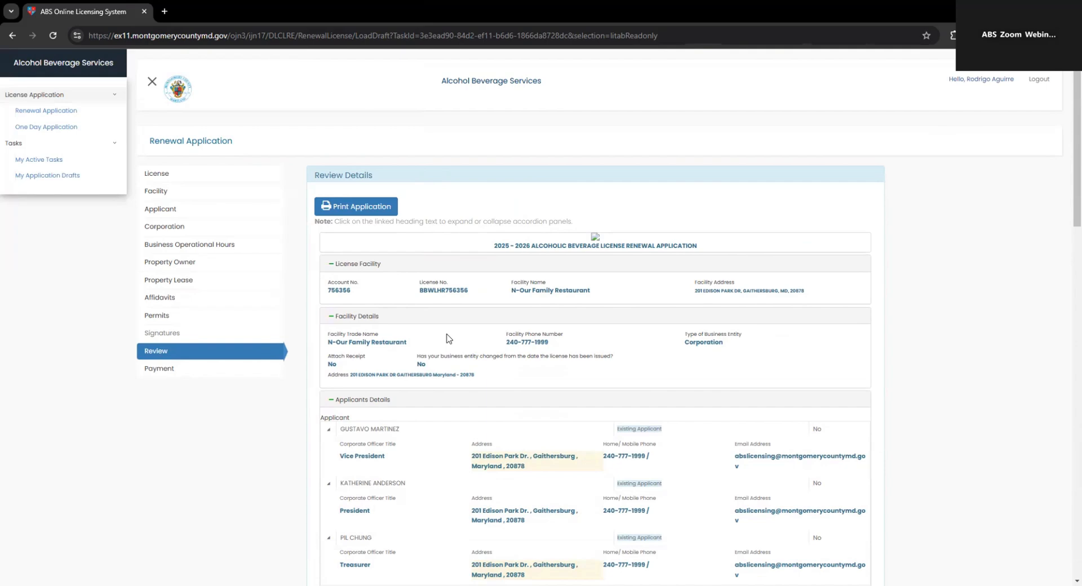
pyautogui.scroll(-1, 387, 345)
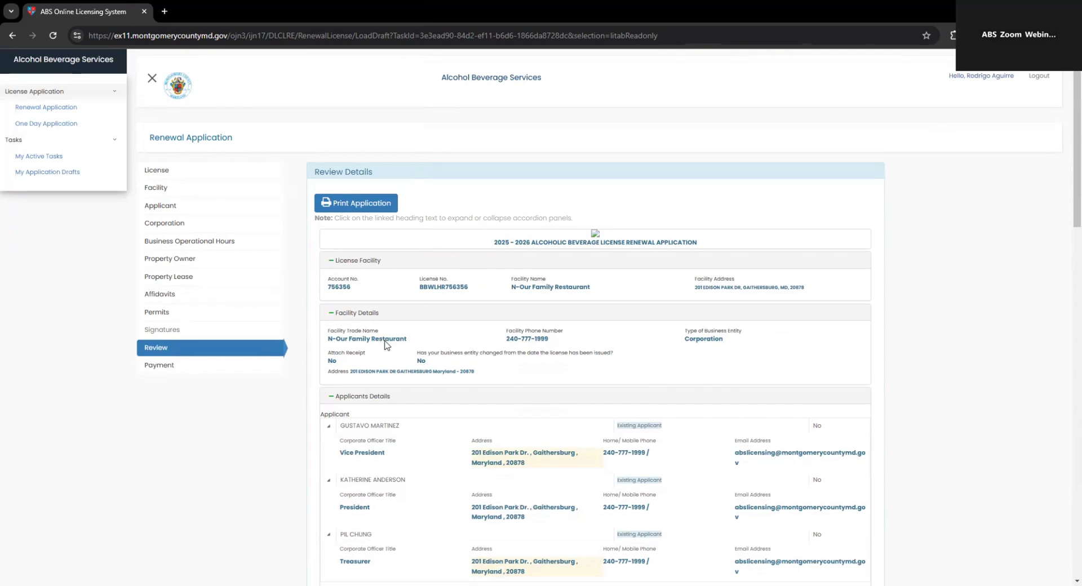
pyautogui.scroll(-20, 386, 345)
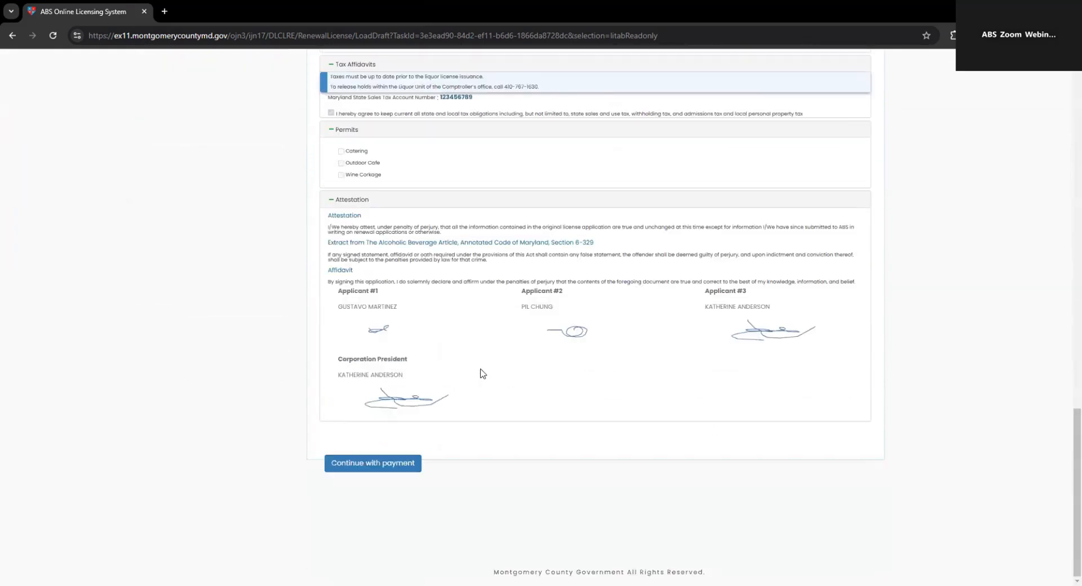